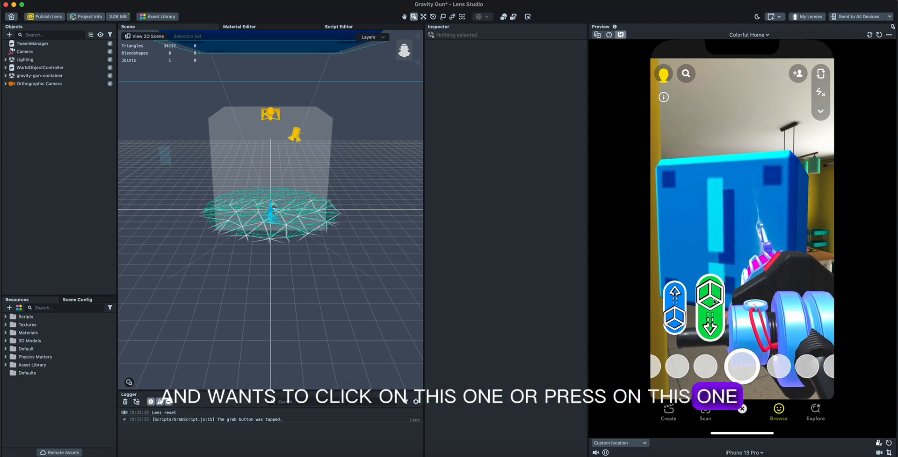
- Test throwing the crate in the preview, and locate crate-container and gravity-gun-container as the scene objects to export
left_click(675, 306)
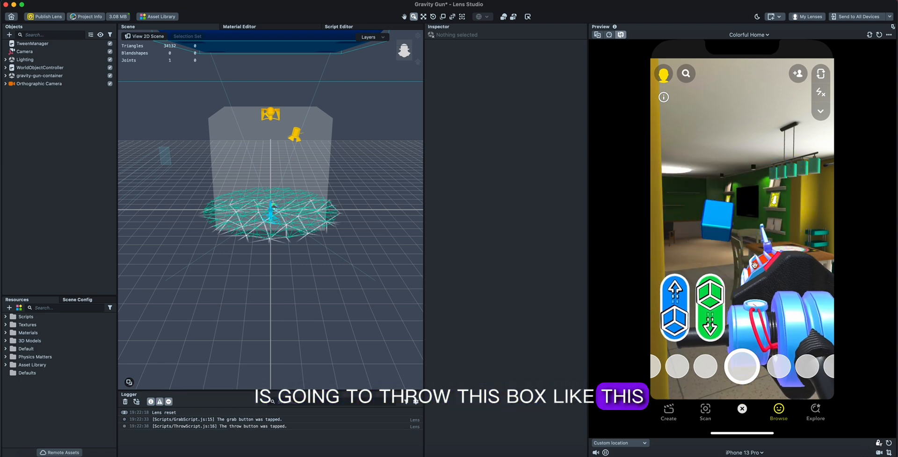
left_click(5, 68)
left_click(44, 99)
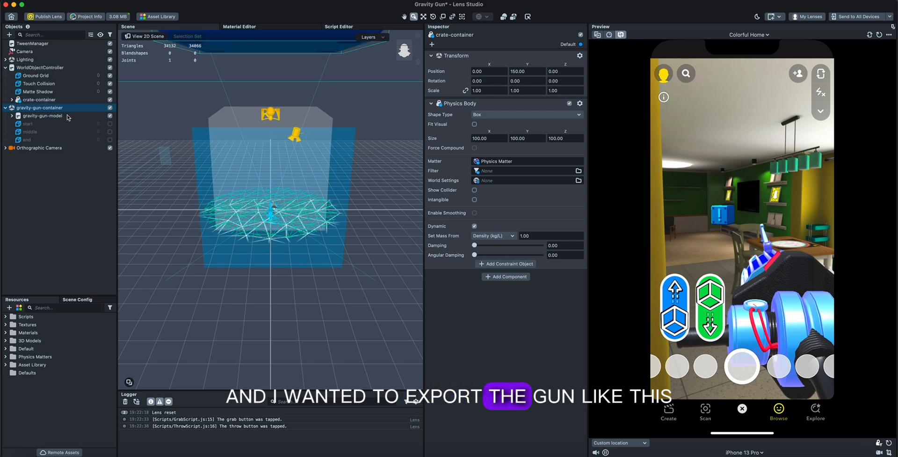
left_click(5, 108)
right_click(66, 111)
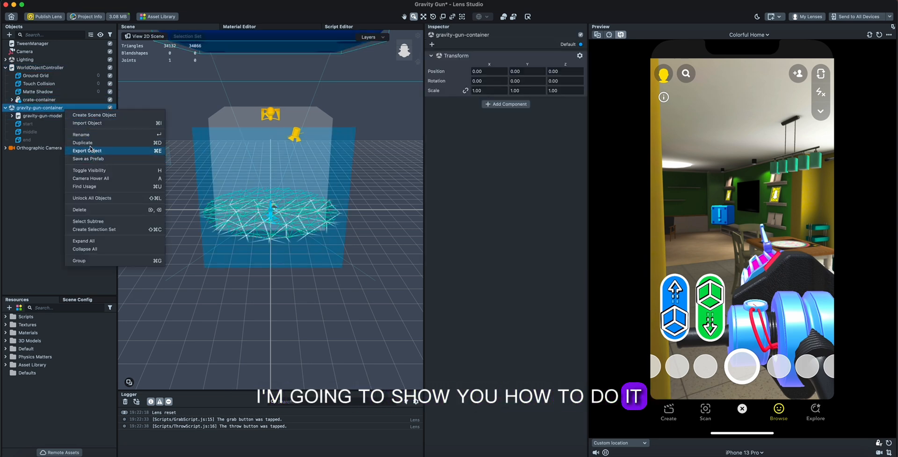
left_click(68, 100)
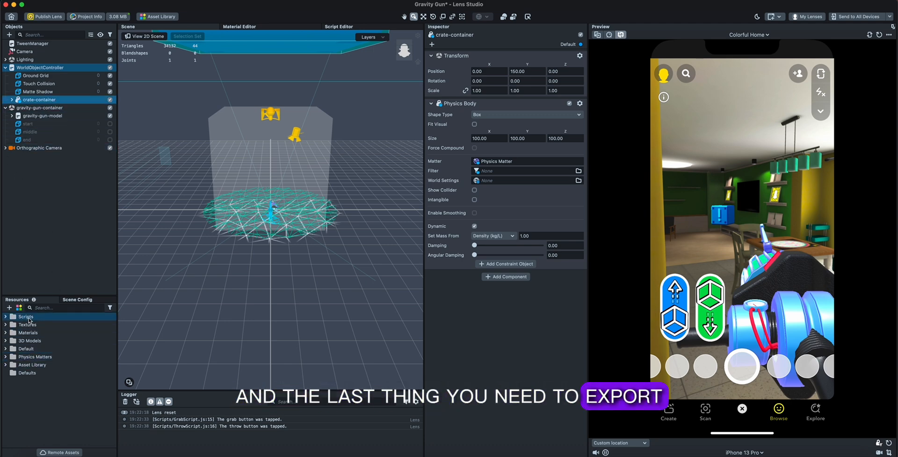
- Examine the GrabScript, SetHitState and ThrowScript resources in the Scripts folder and their available export options
left_click(5, 317)
left_click(41, 325)
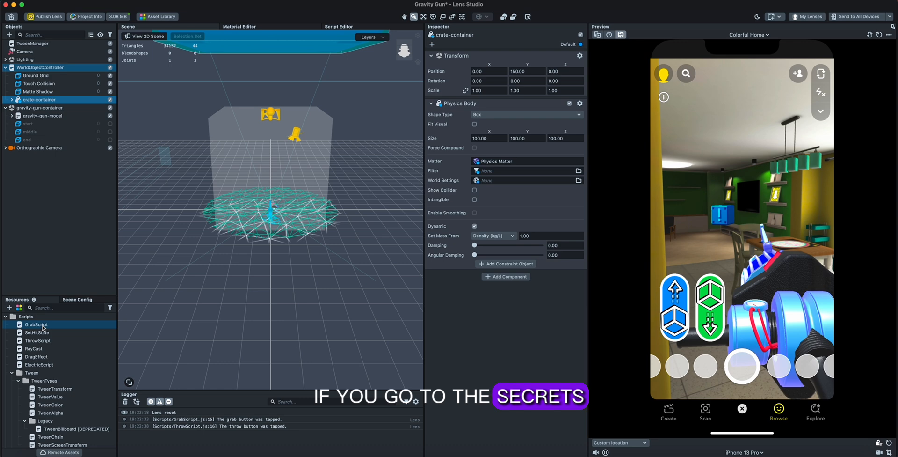
right_click(42, 326)
left_click(37, 333)
right_click(40, 333)
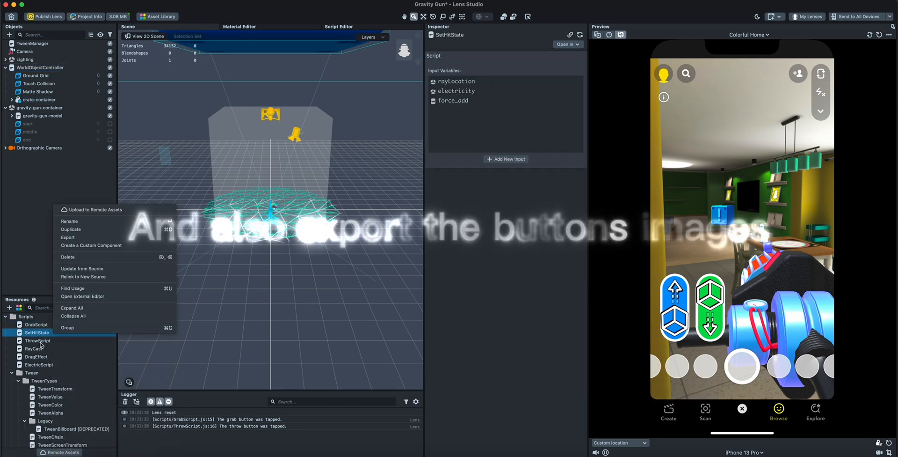
left_click(43, 340)
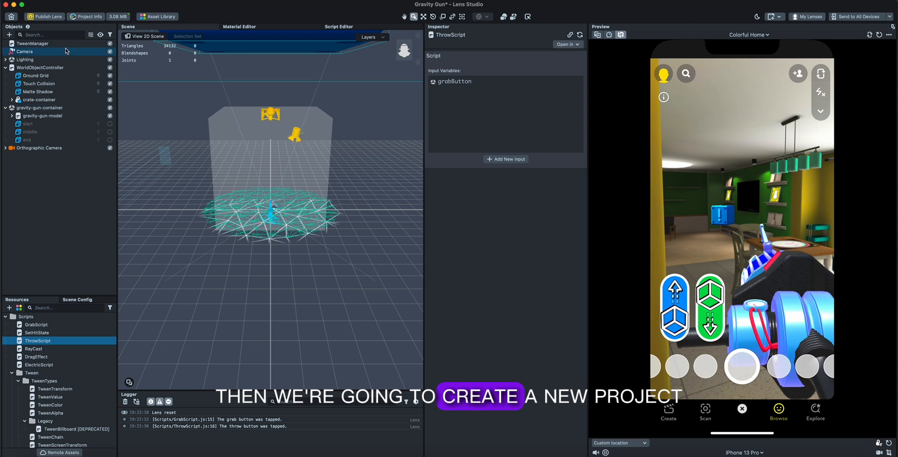
- Create a new empty project
left_click(61, 1)
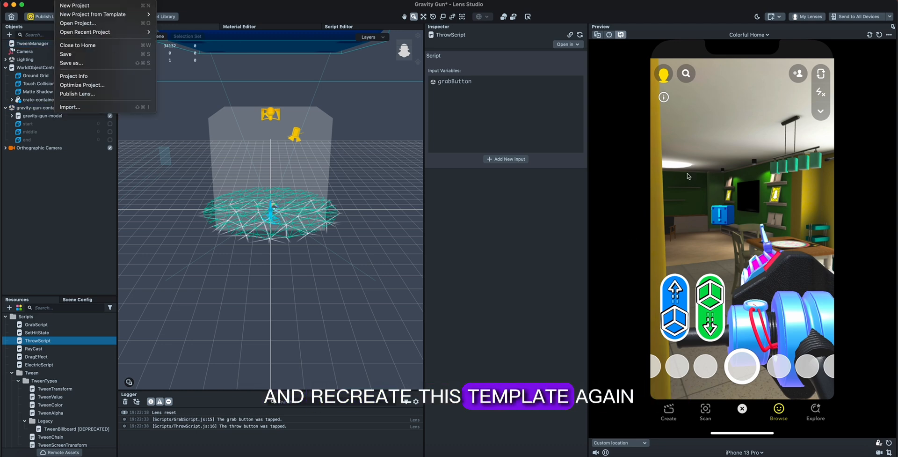
left_click(67, 1)
left_click(67, 0)
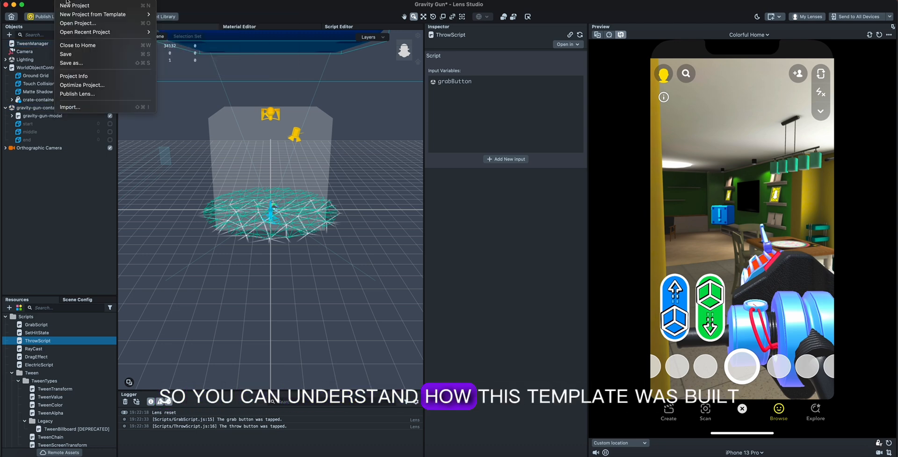
left_click(69, 6)
left_click(426, 237)
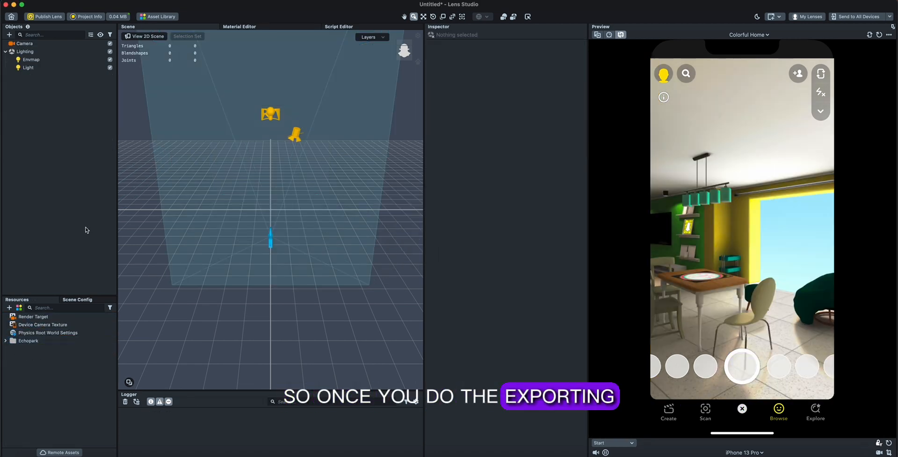
- Add the Tween Manager helper script to the scene objects
left_click(10, 34)
type("twee")
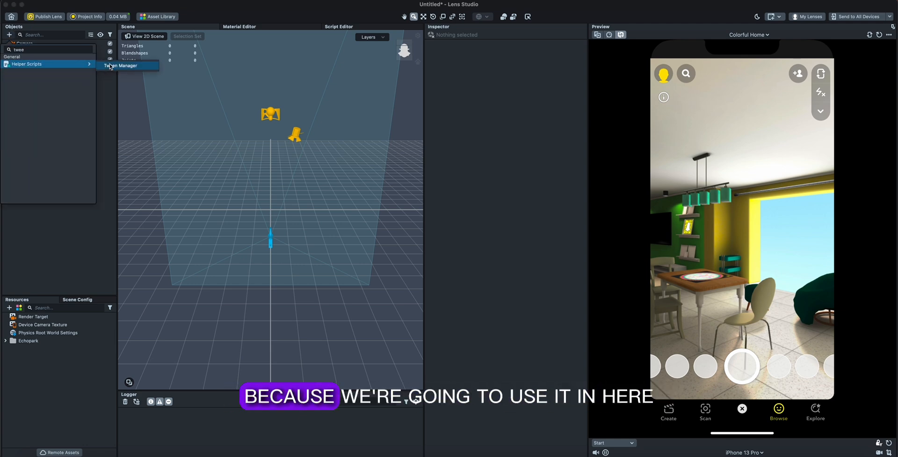
left_click(112, 66)
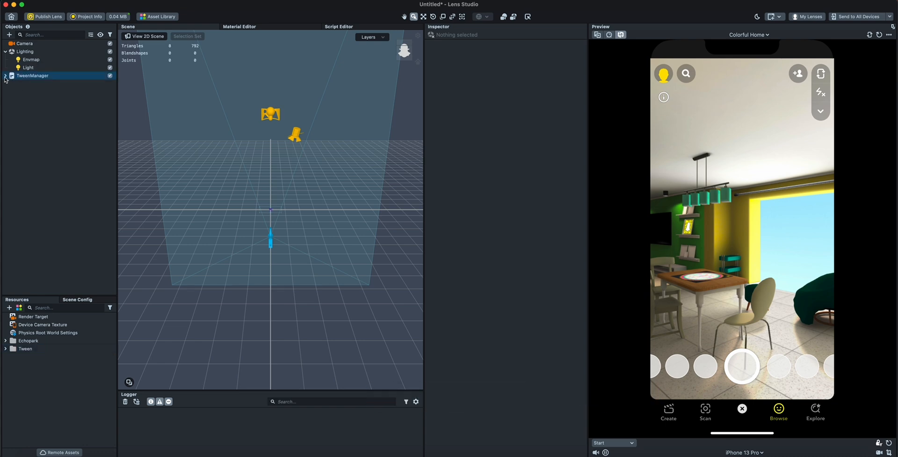
- Delete the child object nested under TweenManager and move TweenManager above the Camera in the object hierarchy
left_click(28, 84)
key("Delete")
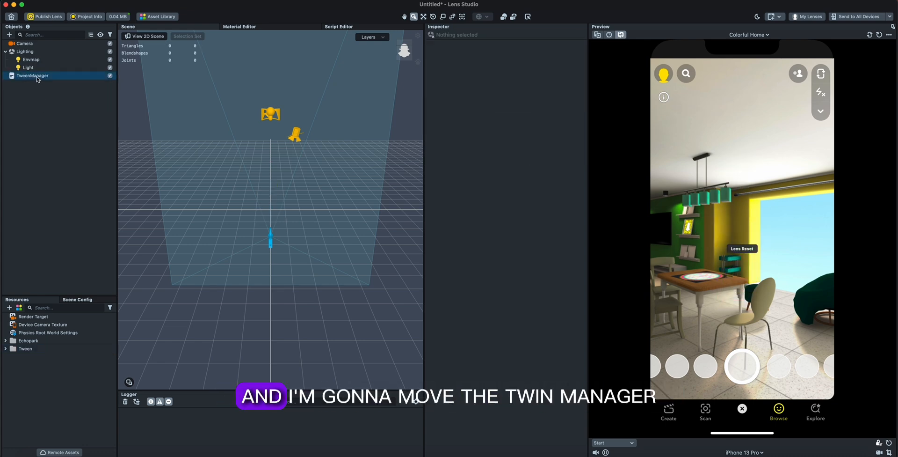
left_click_drag(36, 51, 32, 41)
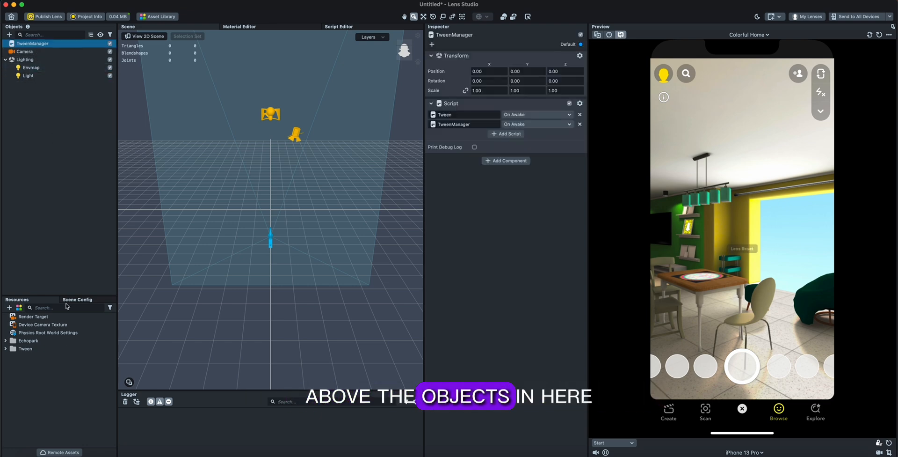
- Create a new folder in the project resources and name it MousePack_Scrips
right_click(59, 376)
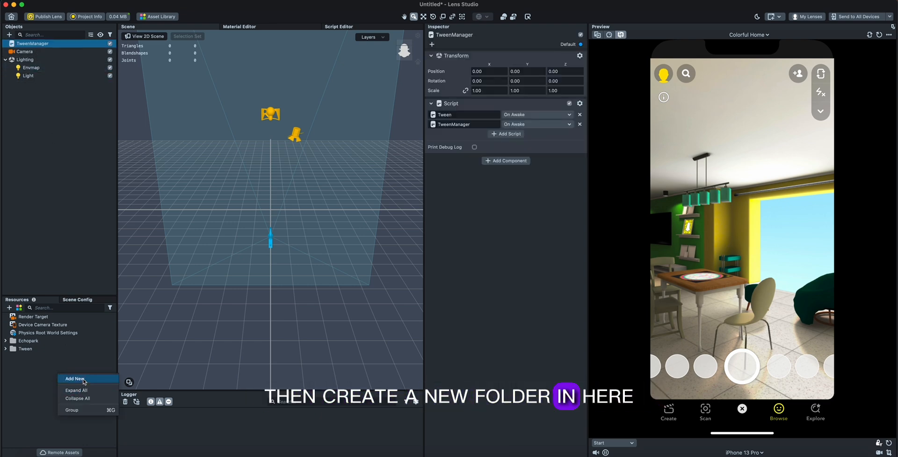
left_click(66, 377)
left_click(24, 182)
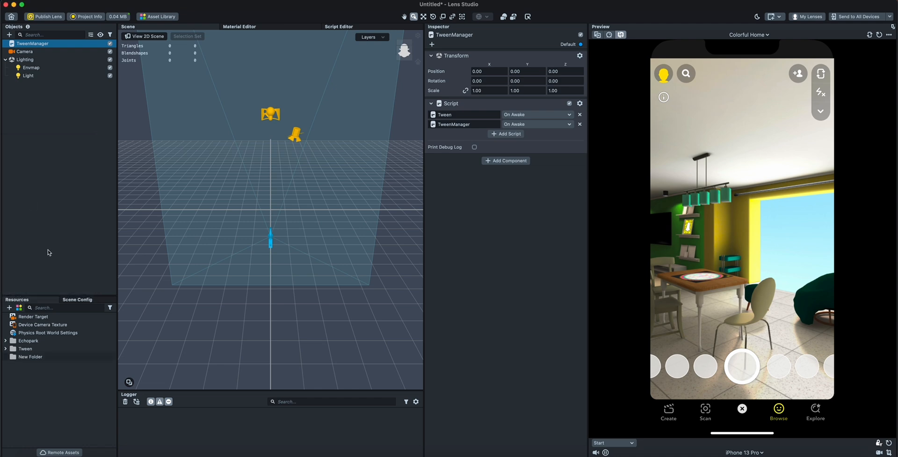
right_click(43, 357)
left_click(57, 363)
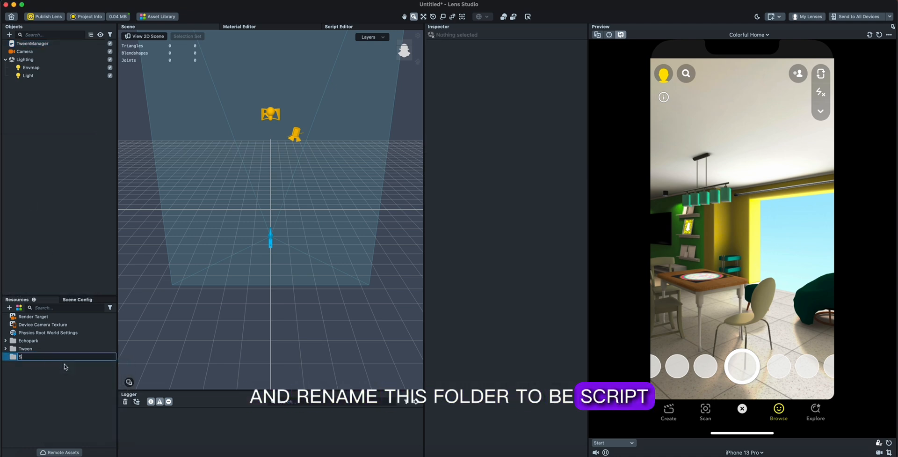
type("Scrips")
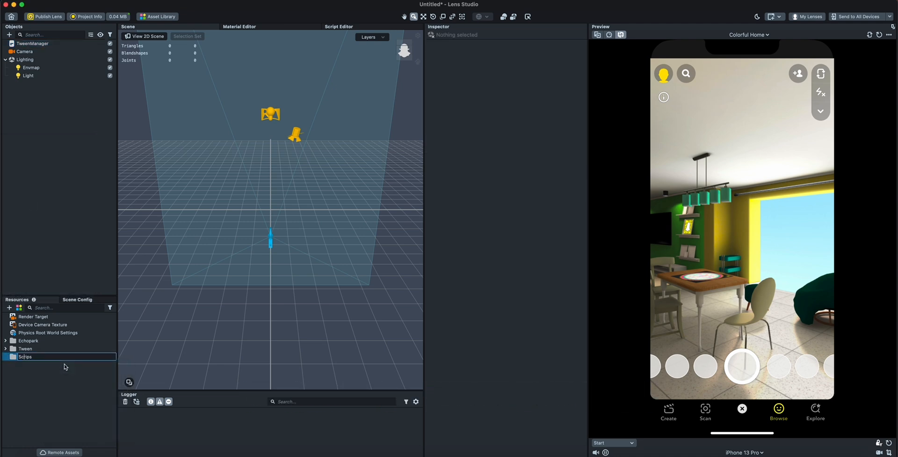
type("Mouse")
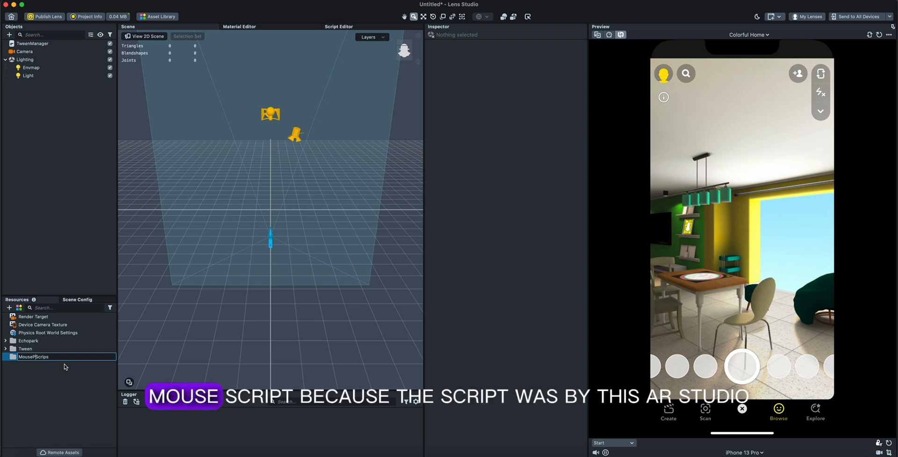
type("Pack")
type("_")
key("Return")
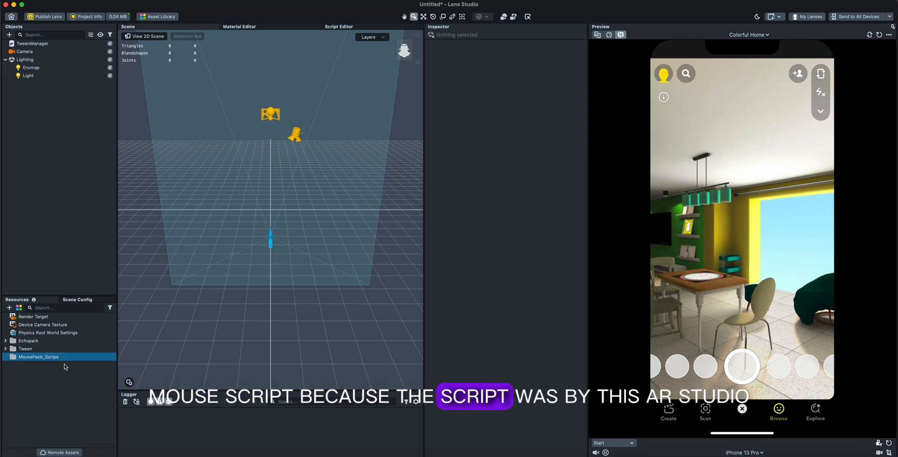
- Import GrabScript.js, SetHitState.js and ThrowScript.js from the MousePack_Scripts folder in Finder into the MousePack_Scrips resource folder
left_click(38, 455)
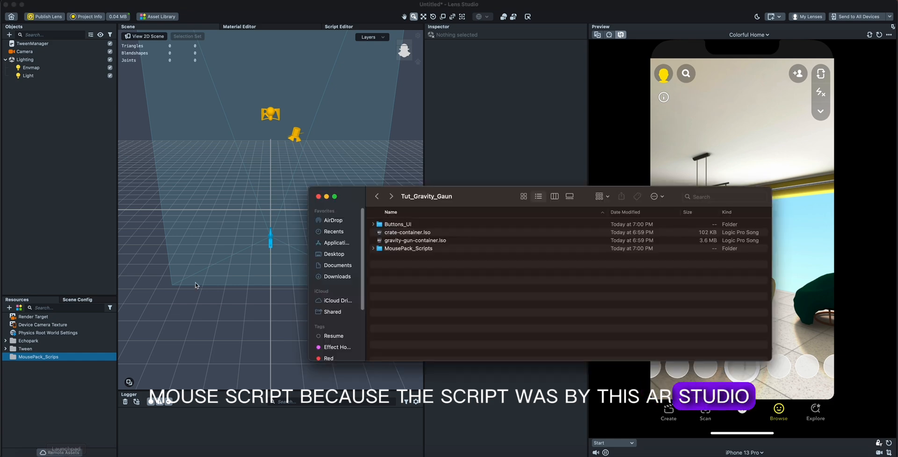
double_click(401, 249)
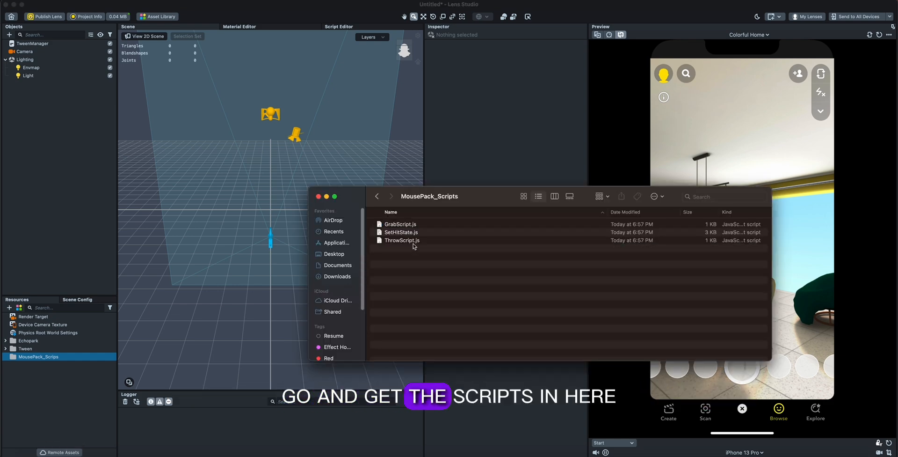
key("super+a")
left_click_drag(401, 232, 54, 357)
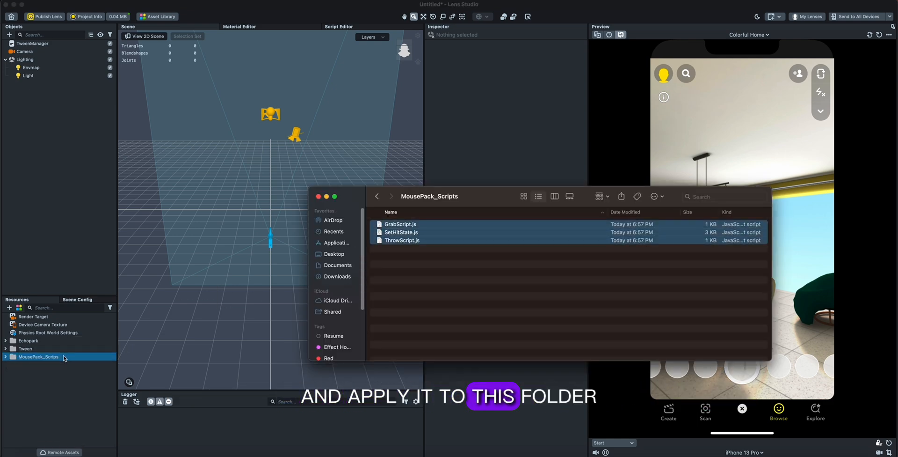
left_click(72, 389)
- Create another folder in the project resources and name it UI_Buttons_Img
right_click(71, 388)
left_click(80, 395)
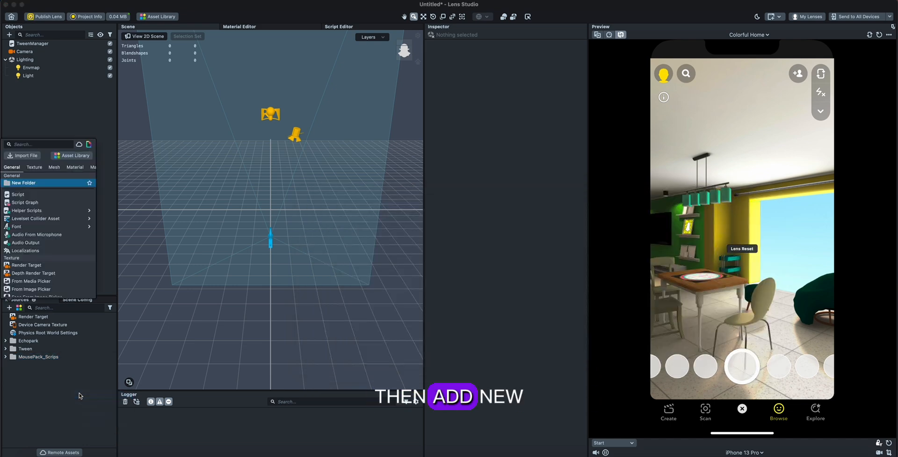
left_click(28, 182)
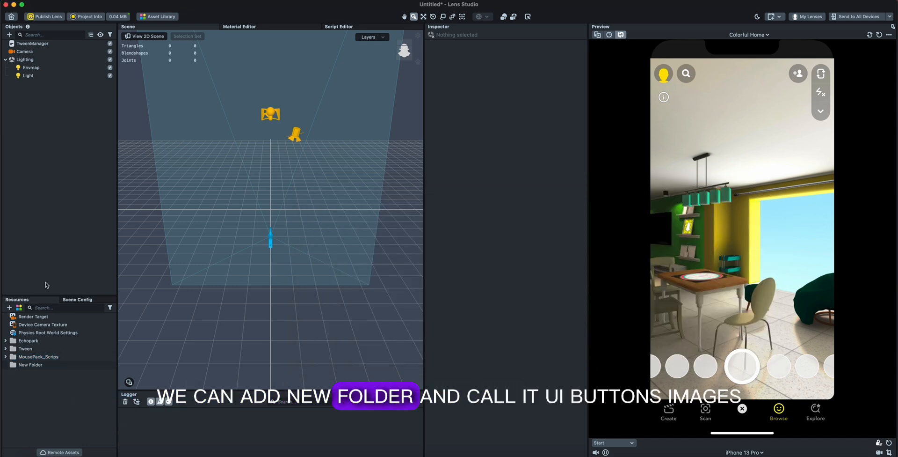
right_click(49, 368)
left_click(66, 371)
type("UI")
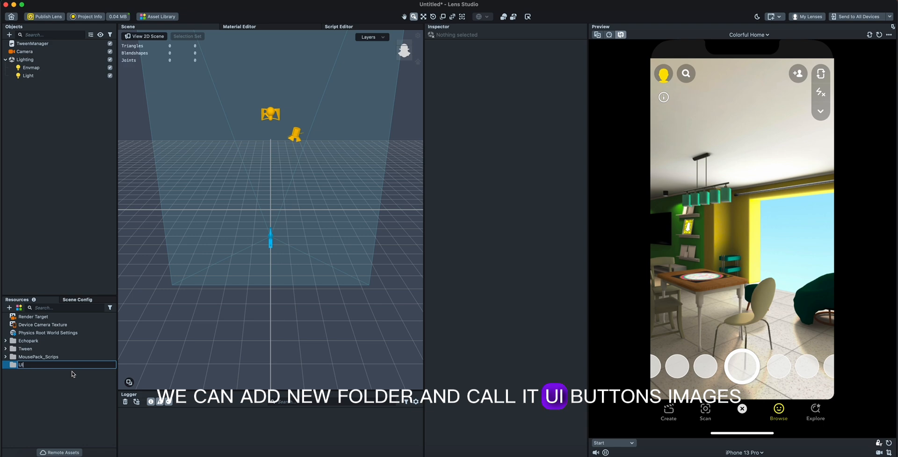
type("_Buttons")
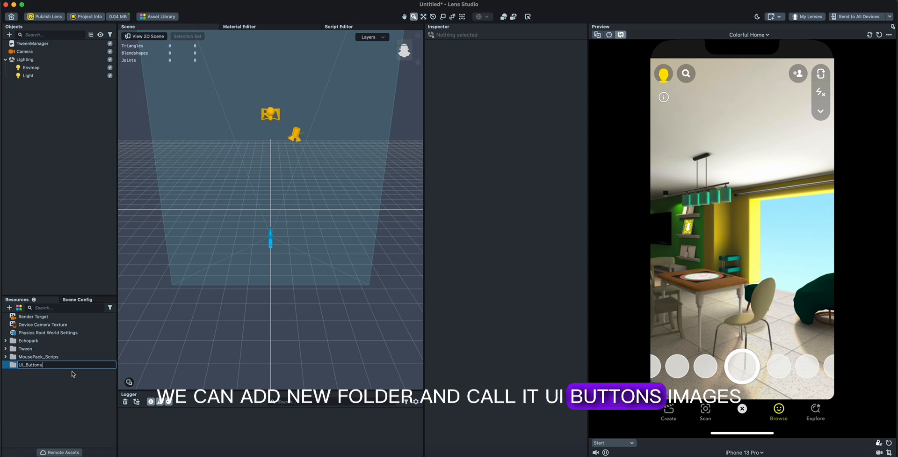
type("_Img")
key("Return")
- Import grab-button.png and throw-button.png from the Buttons_UI folder in Finder into the UI_Buttons_Img resource folder
left_click(38, 454)
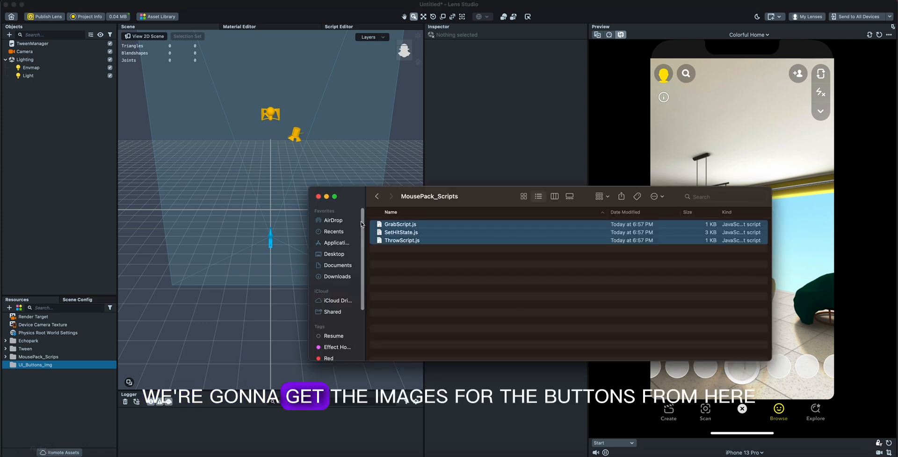
left_click(378, 194)
double_click(397, 225)
left_click(406, 233)
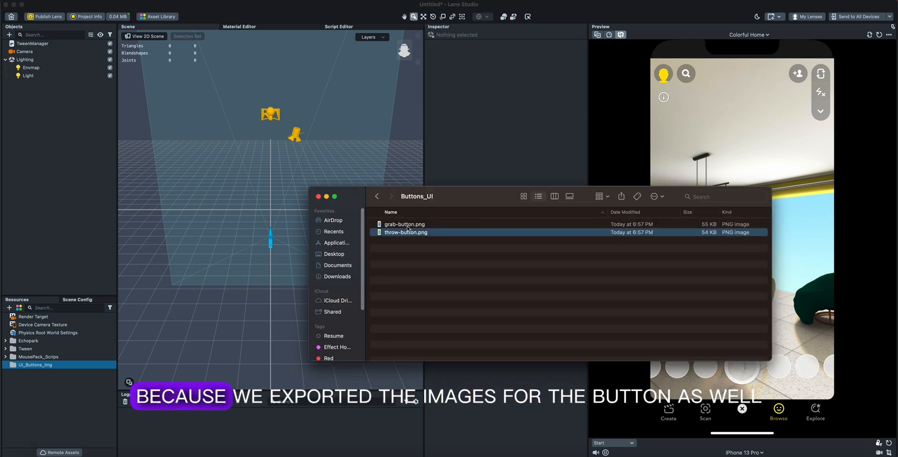
left_click(407, 228, "shift")
left_click_drag(407, 228, 58, 366)
left_click(70, 176)
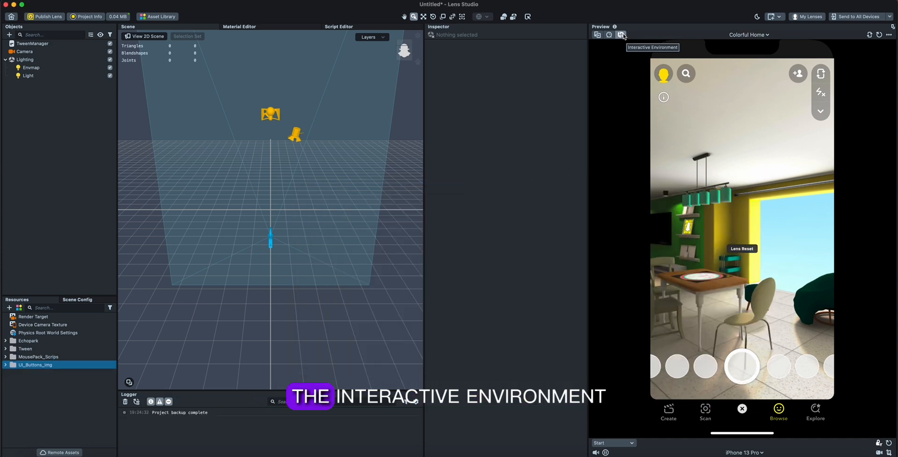
- Set the preview to back camera mode and check that the TweenManager object sits above the Camera
left_click(870, 35)
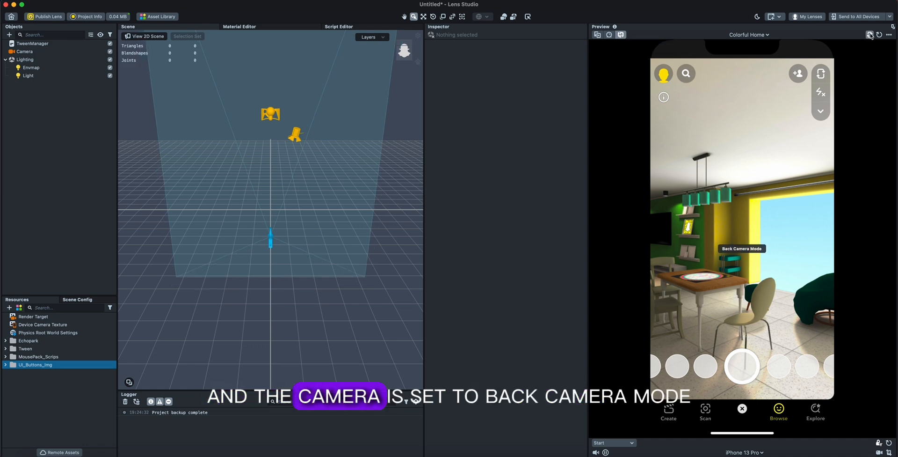
left_click_drag(762, 217, 725, 228)
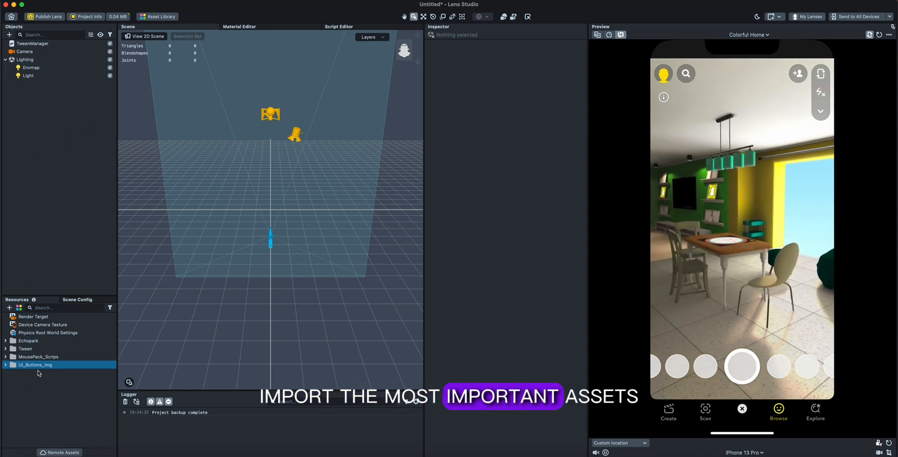
left_click(32, 43)
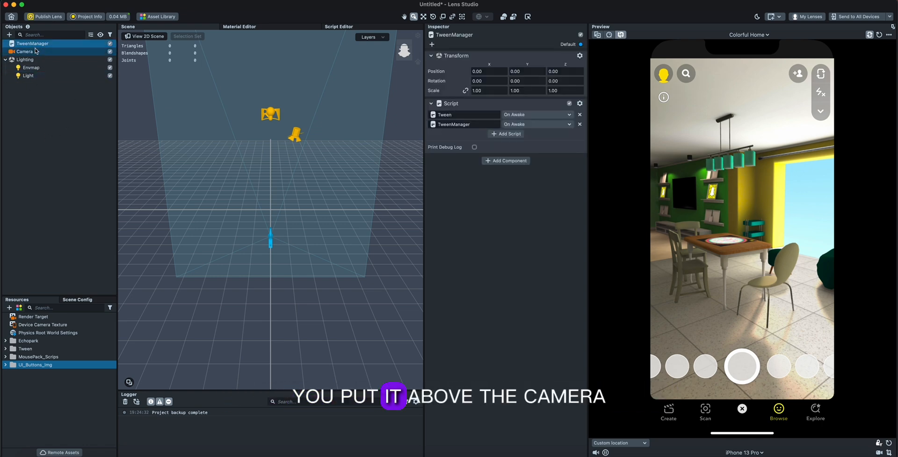
left_click(59, 96)
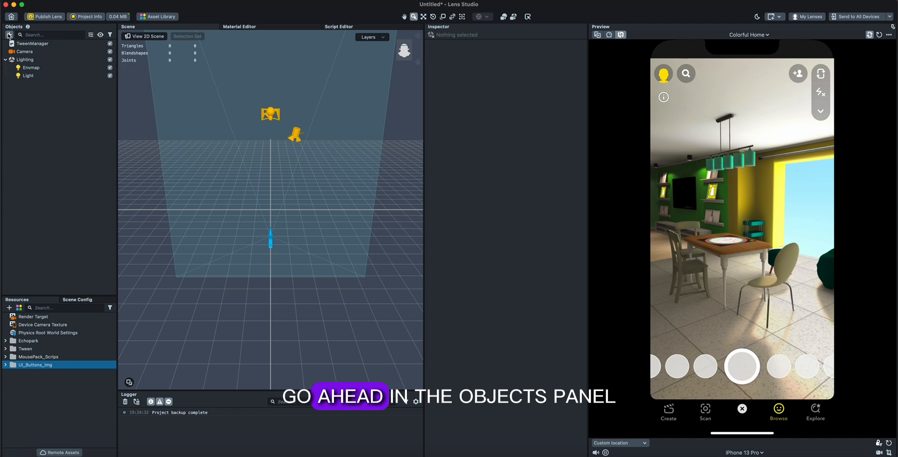
- Add the World Object Controller helper script to the scene objects
left_click(8, 35)
type("worl")
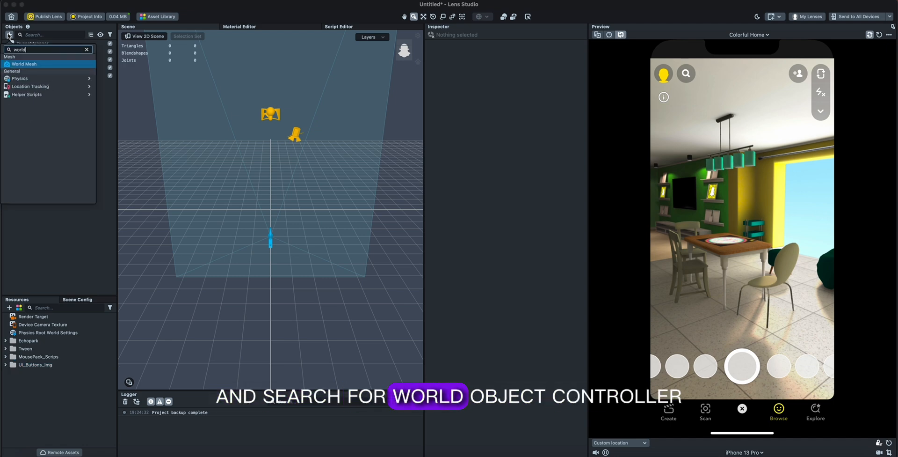
type("d")
mouse_move(20, 95)
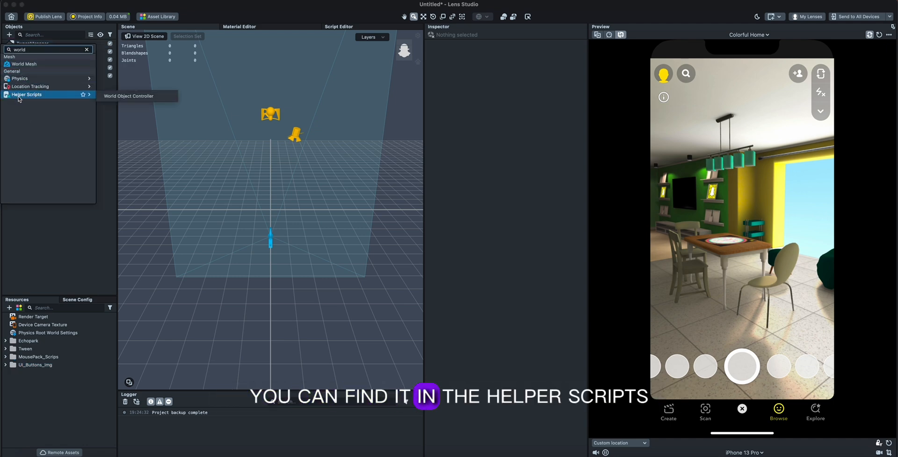
left_click(146, 99)
- Delete the Red_Panda_FBX [REPLACE_ME] example object from WorldObjectController
left_click(4, 84)
left_click(63, 92)
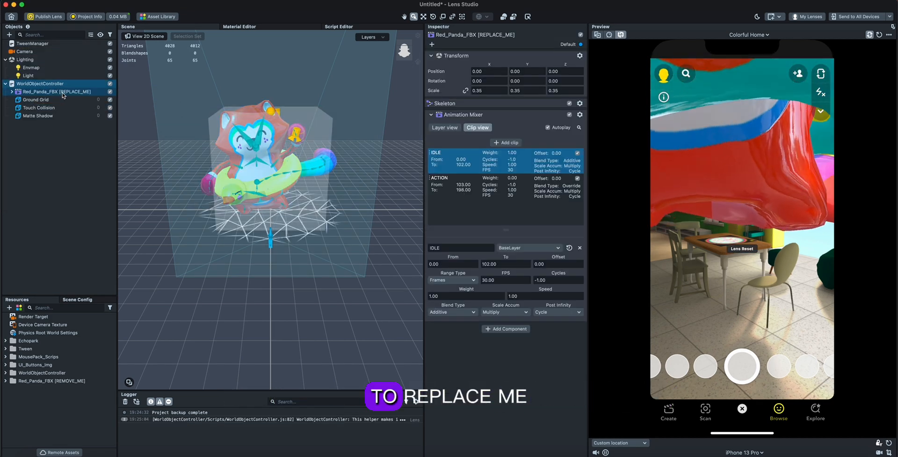
key("Delete")
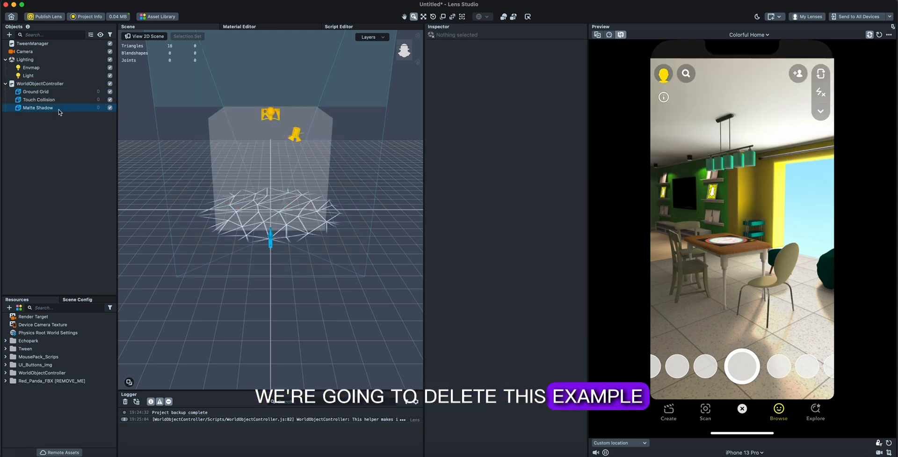
- Set the Matte Shadow object's linked scale to 500 on all axes
left_click(47, 108)
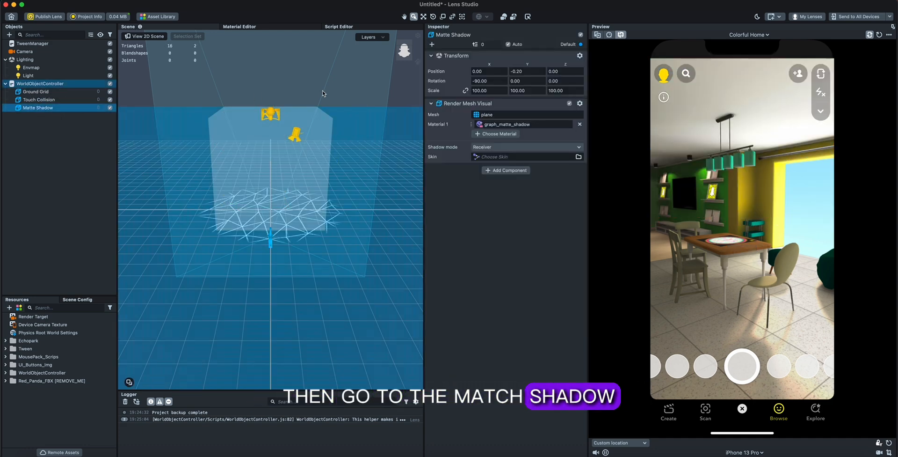
left_click(486, 91)
type("500")
key("Return")
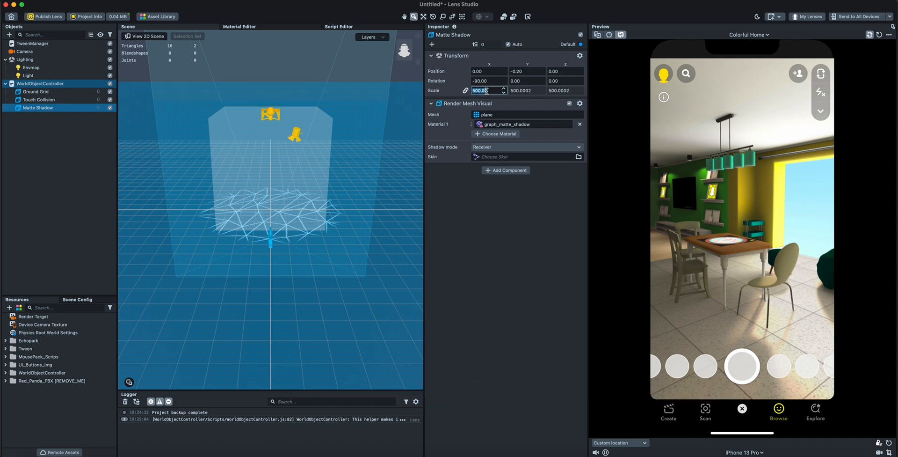
- Add a Physics Collider component to Matte Shadow and set its shape type to Box
left_click(508, 170)
type("p")
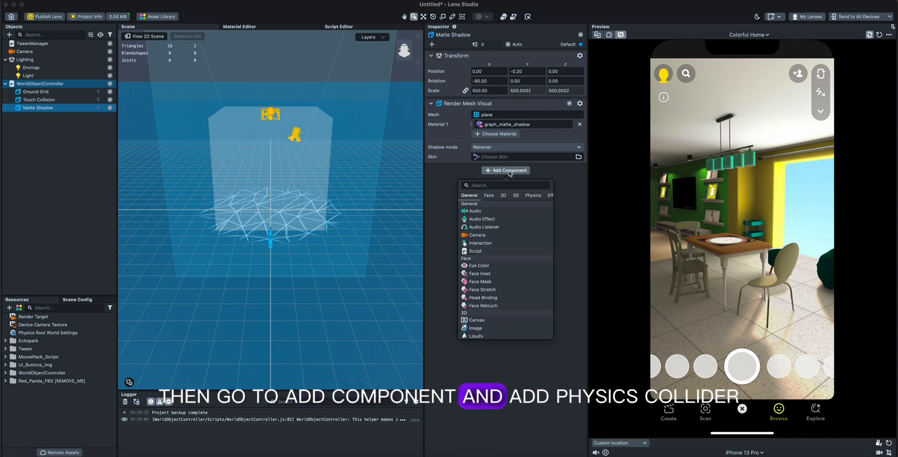
type("hysics")
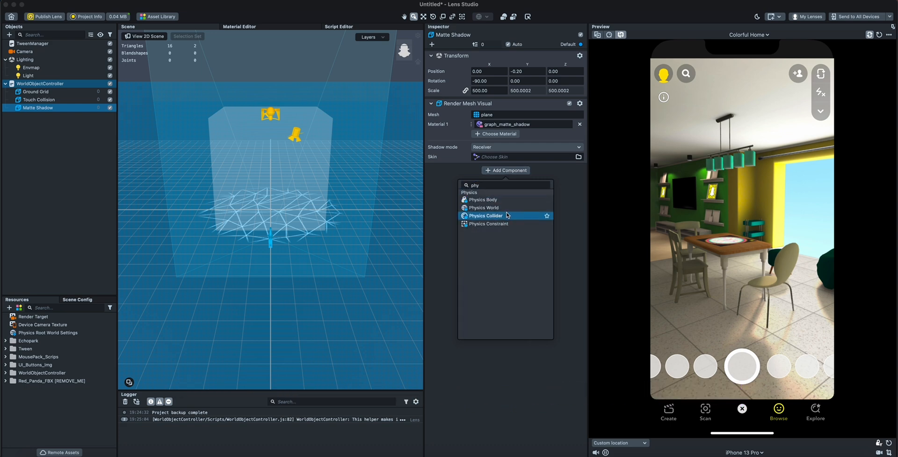
left_click(499, 211)
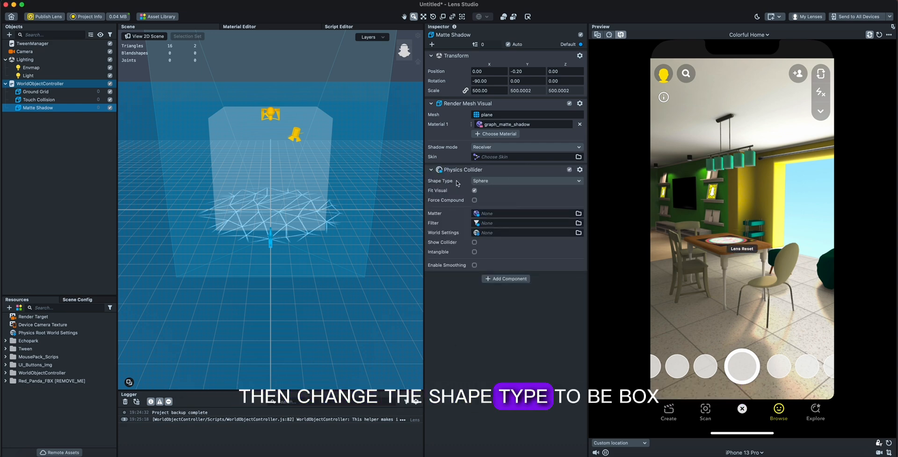
left_click(486, 181)
left_click(501, 135)
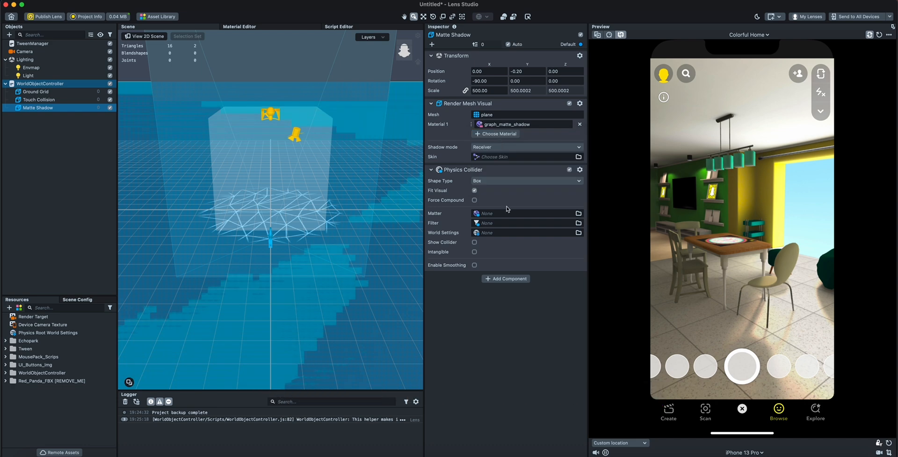
- Add a Device Tracking component to the main Camera object
left_click(25, 51)
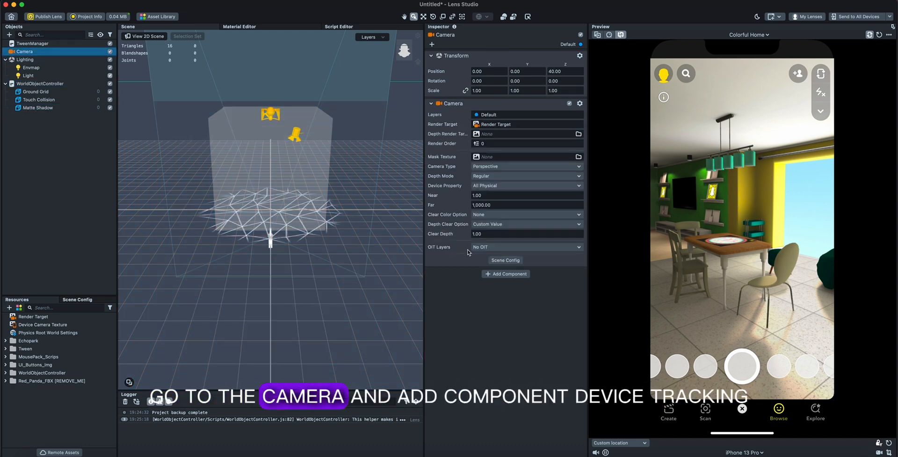
left_click(506, 274)
type("dev")
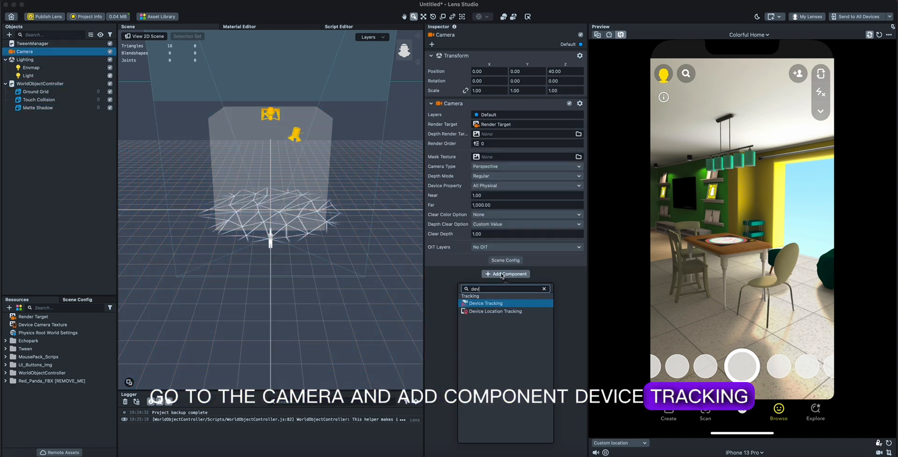
left_click(491, 303)
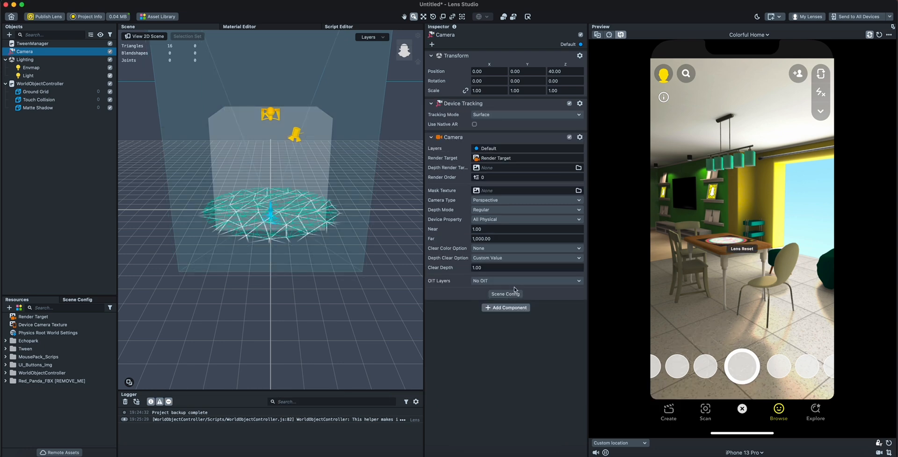
- Set the main Camera's Far value to 10,000
left_click(473, 238)
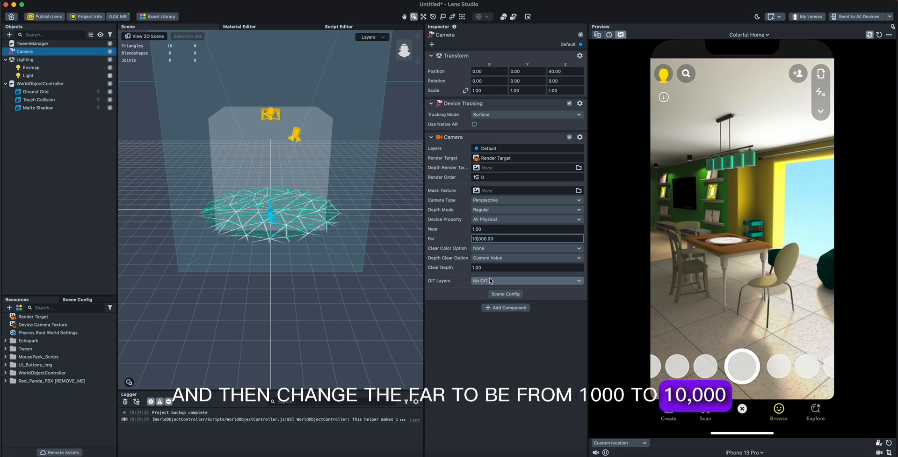
type("0")
key("Return")
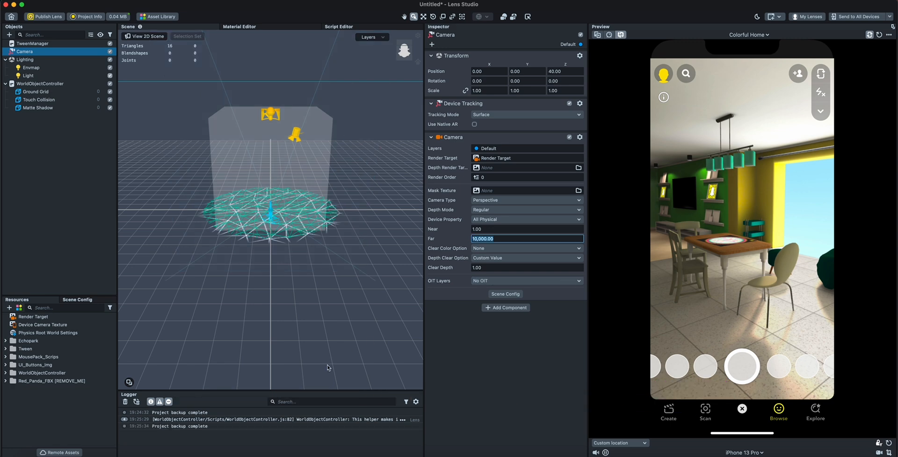
- Import gravity-gun-container.lso from the Tut_Gravity_Gaun folder in Finder into the scene objects
left_click(82, 455)
left_click(425, 272)
key("super+bracketleft")
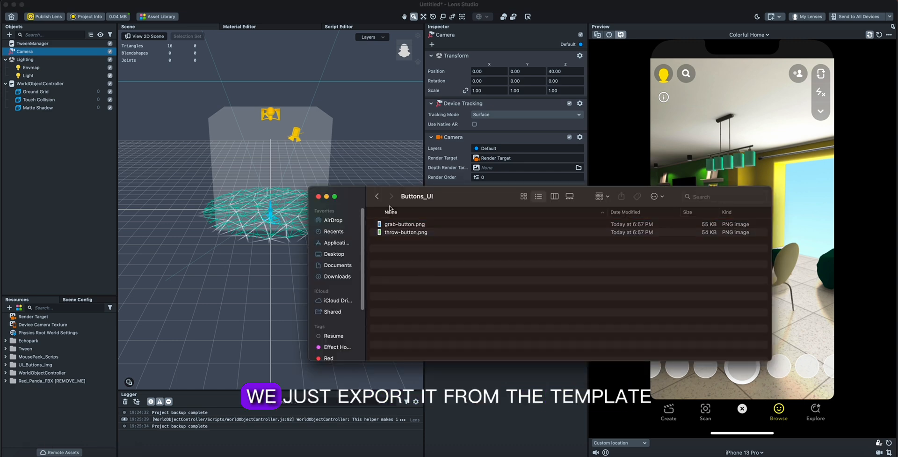
left_click(433, 241)
left_click_drag(433, 242, 82, 161)
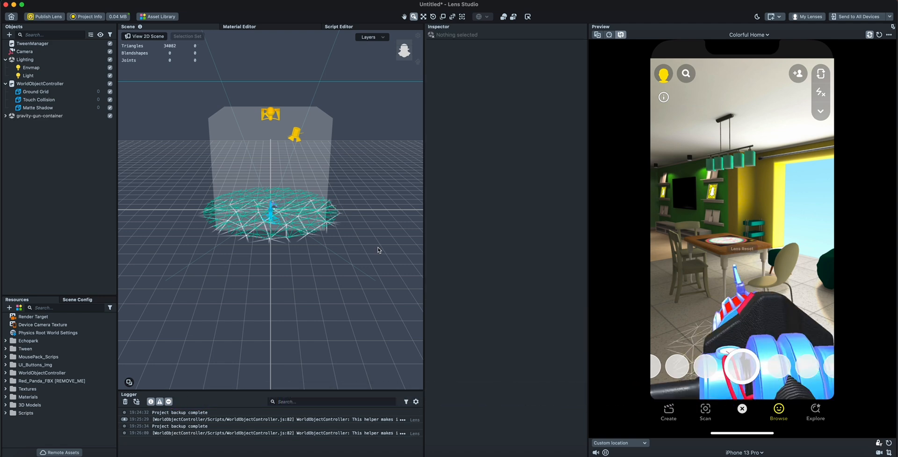
- Save the project as Untitled832848
left_click_drag(752, 200, 752, 218)
left_click(62, 1)
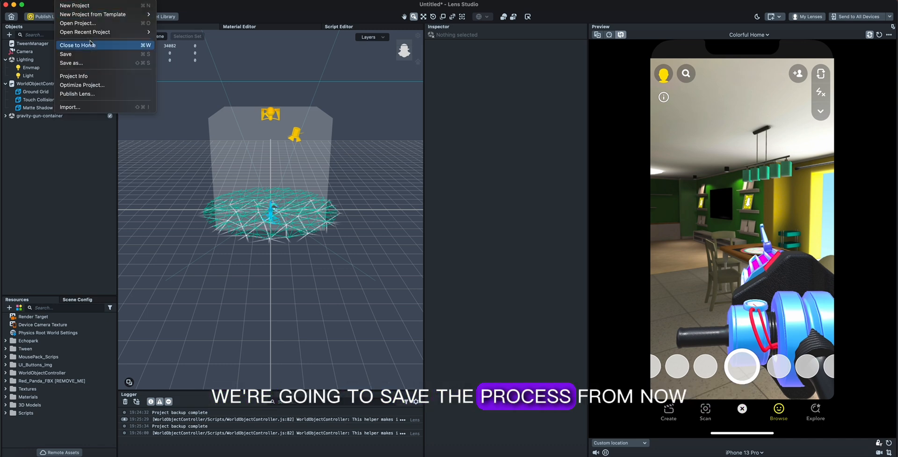
left_click(87, 54)
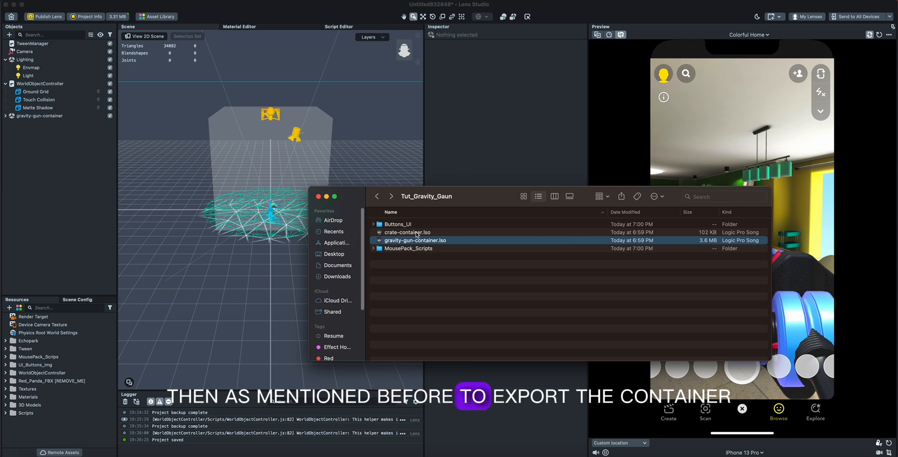
- Import crate-container.lso from Finder into the scene as a child of WorldObjectController and inspect its container and Crate objects
left_click(419, 232)
left_click_drag(434, 234, 84, 87)
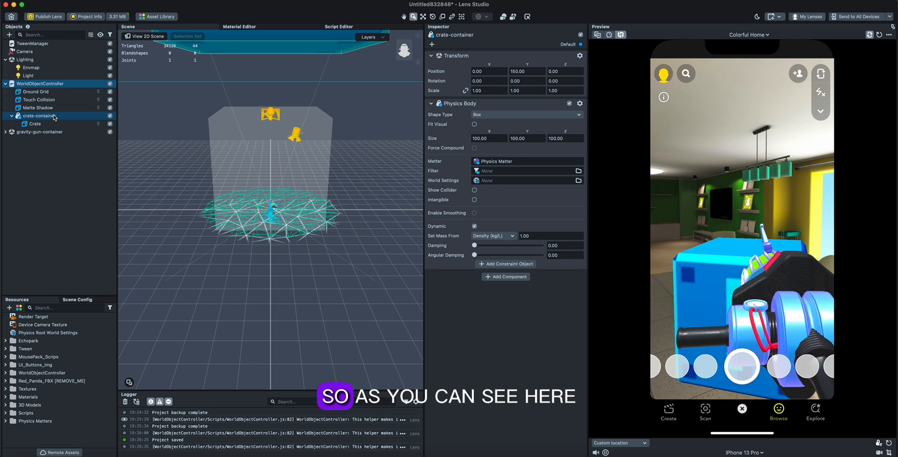
left_click(48, 124)
left_click(53, 117)
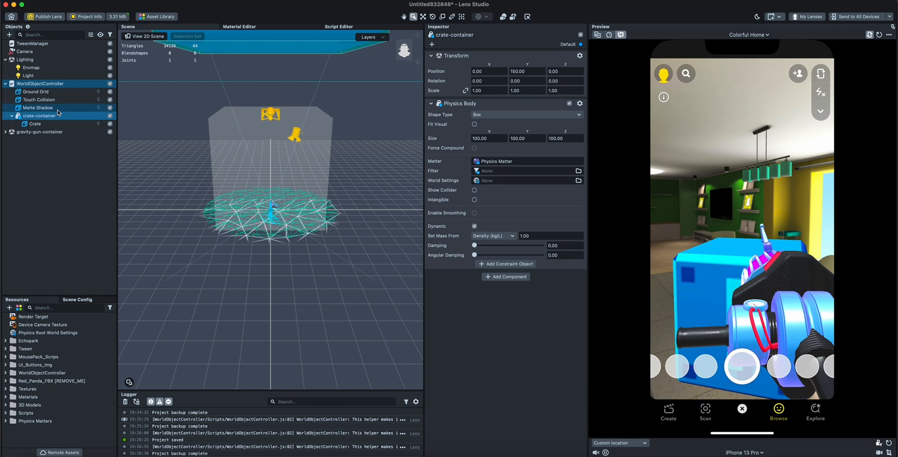
- Add a Screen Image object to the scene for the first UI button
left_click(68, 186)
left_click(8, 34)
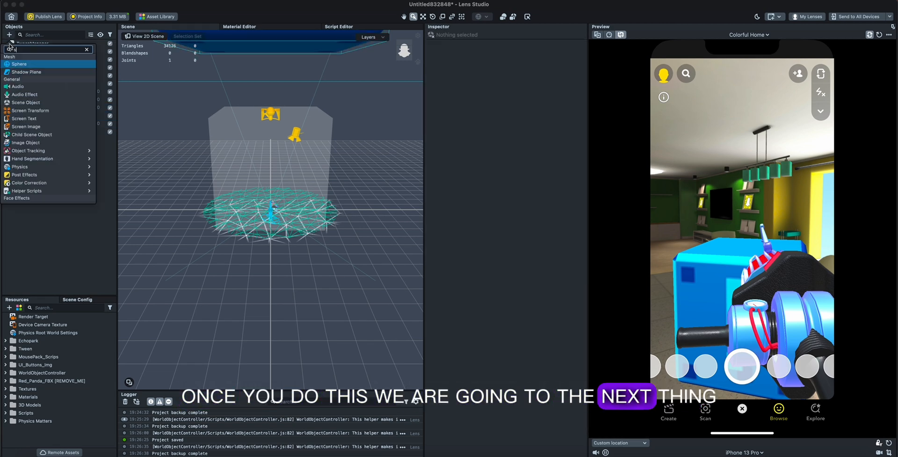
type("sc")
left_click(36, 91)
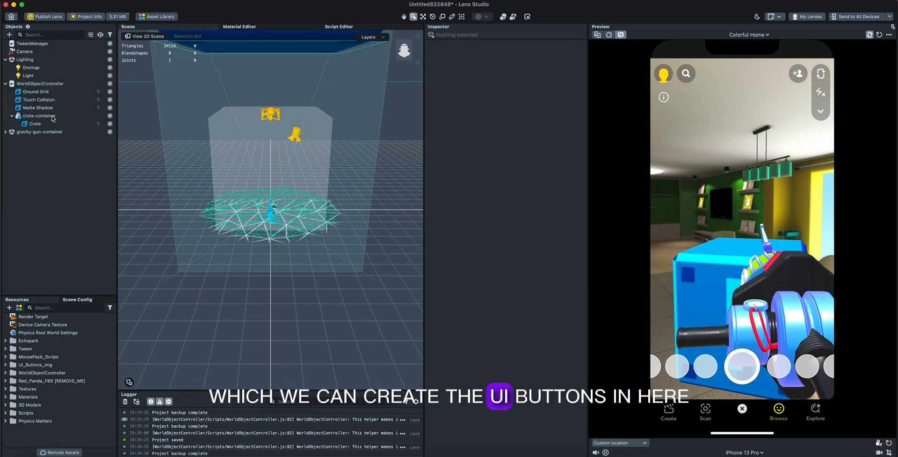
- Rename the new screen image object as grab
right_click(53, 157)
left_click(66, 183)
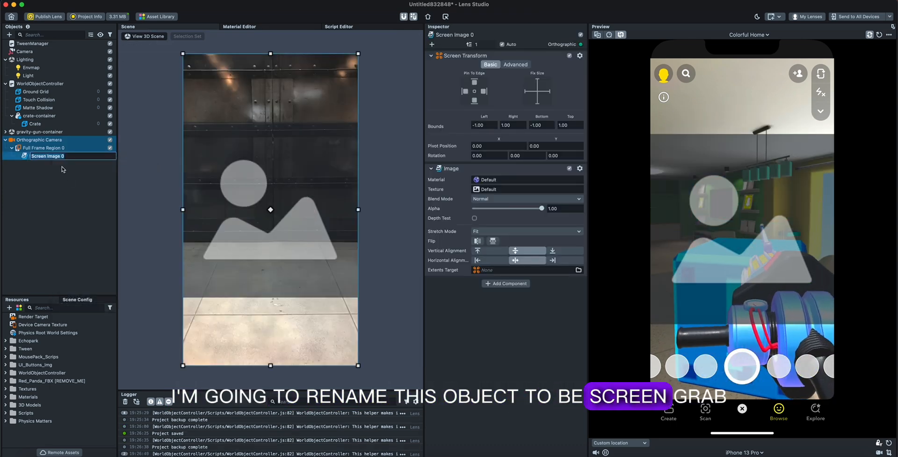
key("BackSpace")
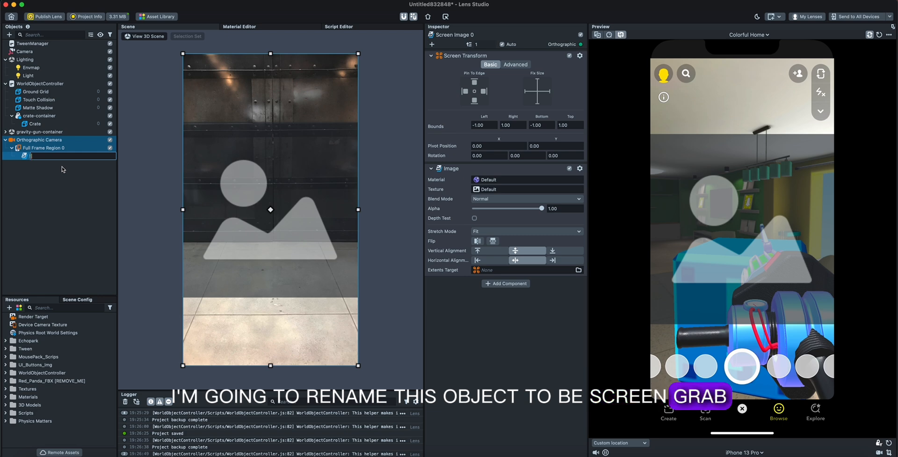
key("BackSpace")
type("av")
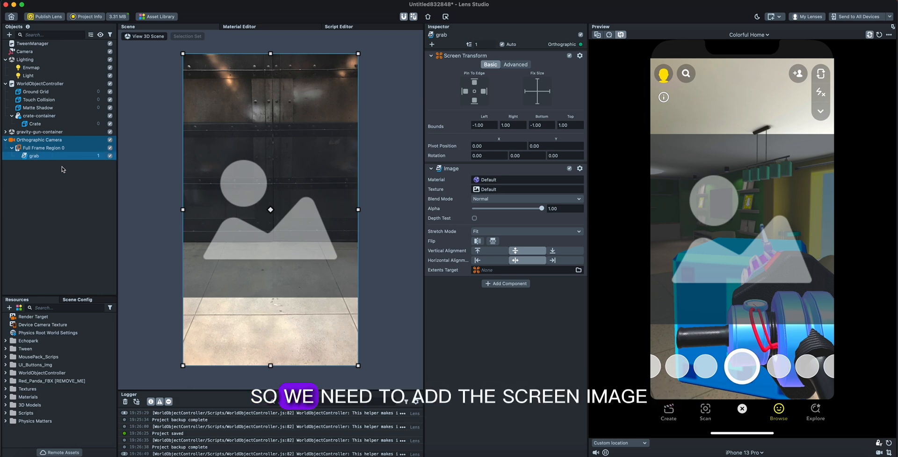
type("b")
key("Return")
- Add an Interaction component to the grab image and set its camera to Orthographic Camera
left_click(65, 141)
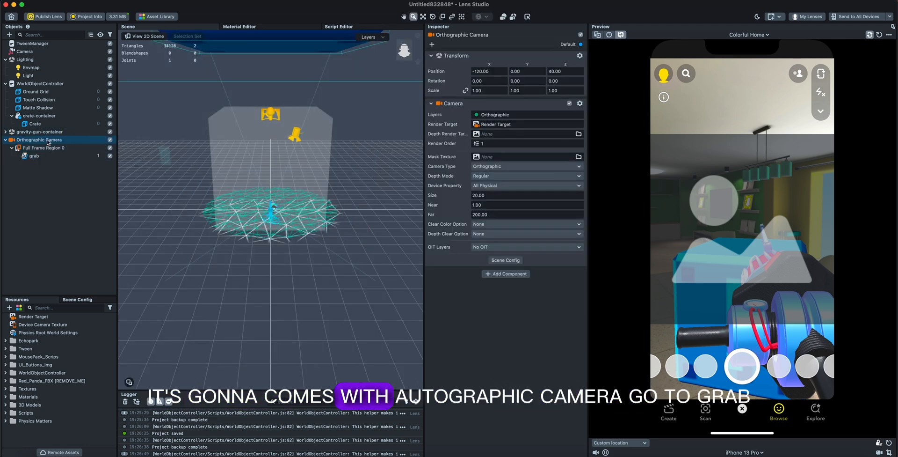
left_click(52, 157)
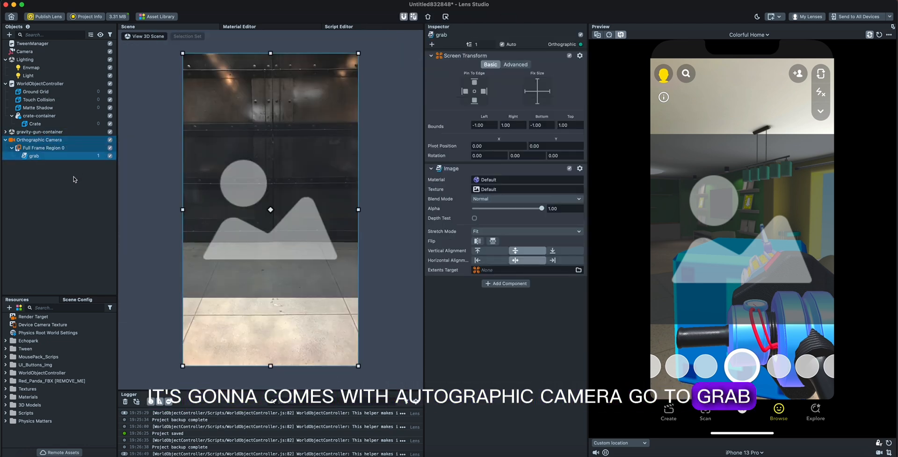
left_click(509, 286)
type("int")
key("Return")
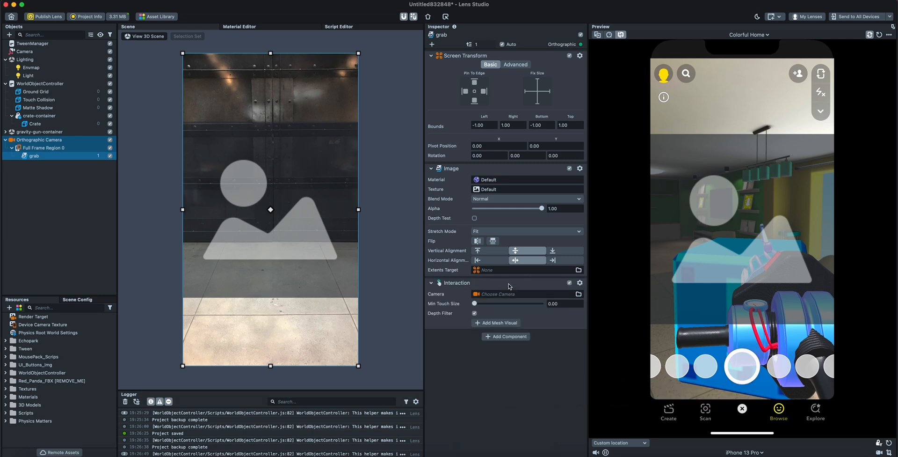
left_click(504, 297)
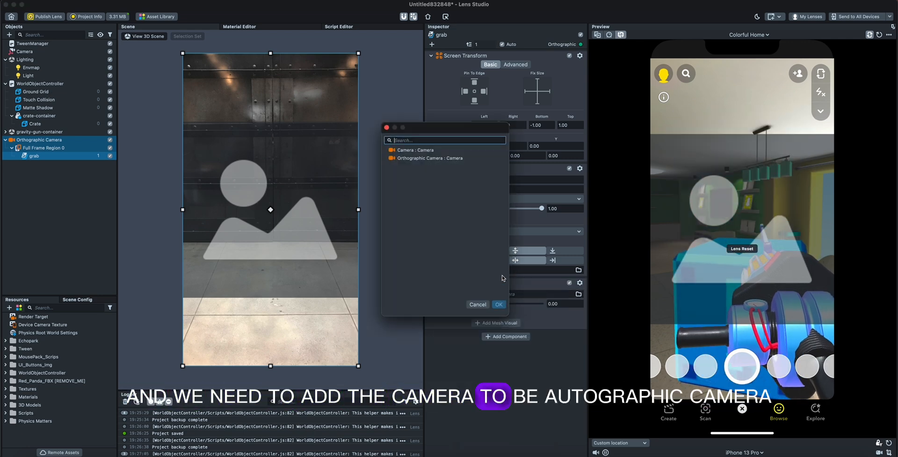
double_click(447, 158)
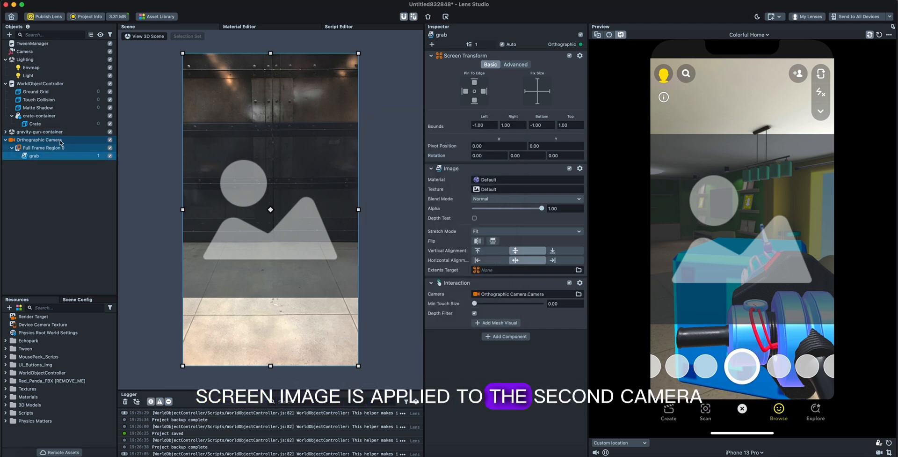
- Give the grab image the grab-button texture from UI_Buttons_Img and shrink it into a button pinned to all edges in the frame's lower-left area
left_click(483, 190)
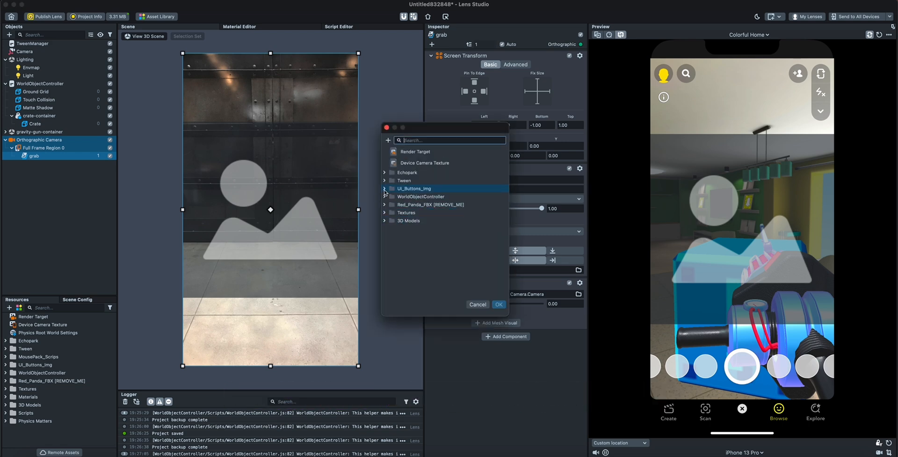
double_click(435, 189)
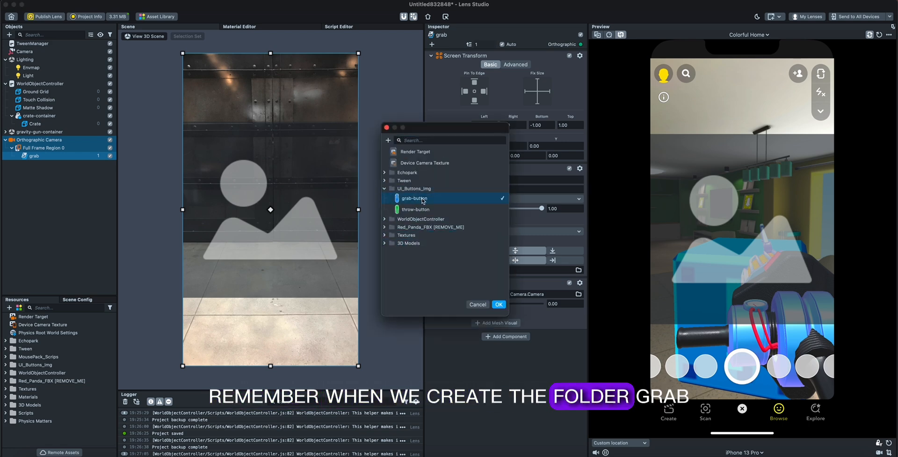
double_click(416, 198)
left_click_drag(358, 53, 216, 266)
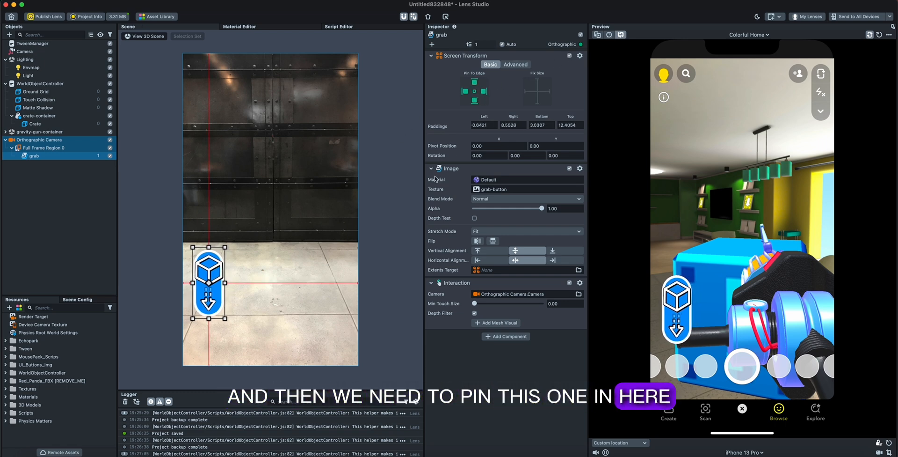
- Duplicate the grab image object and rename the copy as throw
left_click(45, 162)
left_click(43, 159)
key("super+d")
right_click(44, 164)
left_click(59, 190)
type("throw")
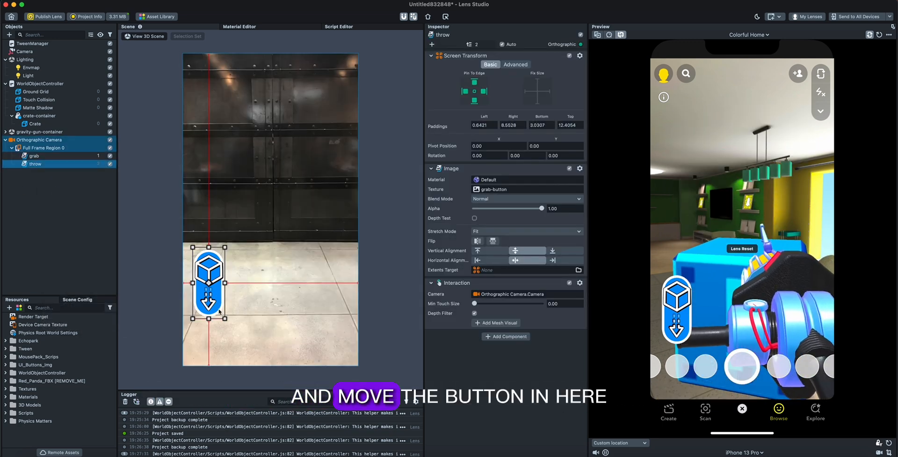
- Place the throw image directly beside the grab button and replace its texture with throw-button
left_click_drag(207, 307, 240, 307)
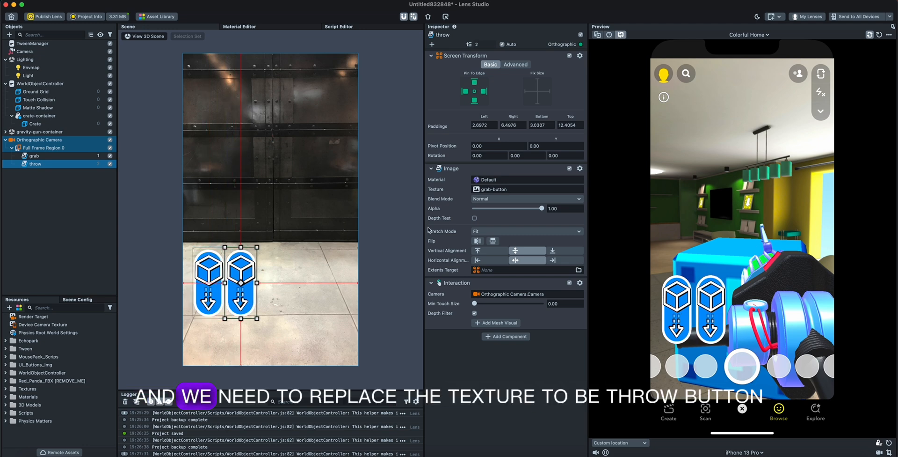
left_click(509, 189)
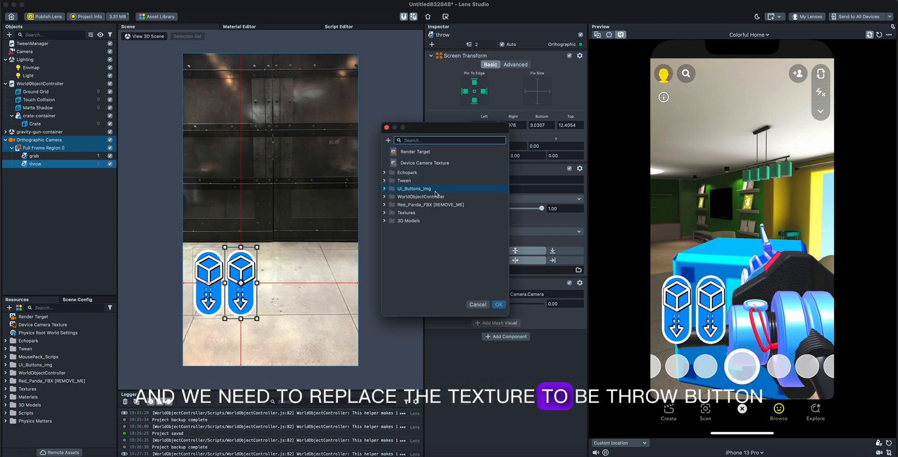
type("th")
double_click(423, 159)
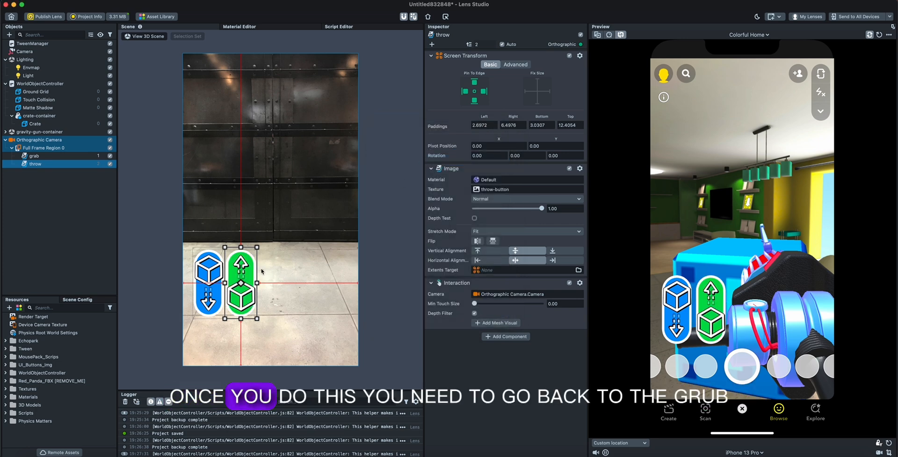
- Add the grab image as a mesh visual in the grab object's Interaction component
left_click(33, 155)
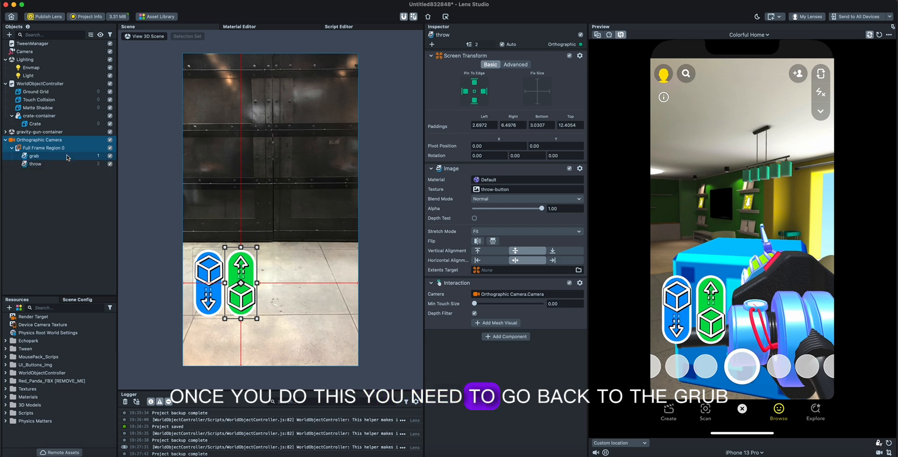
left_click(495, 322)
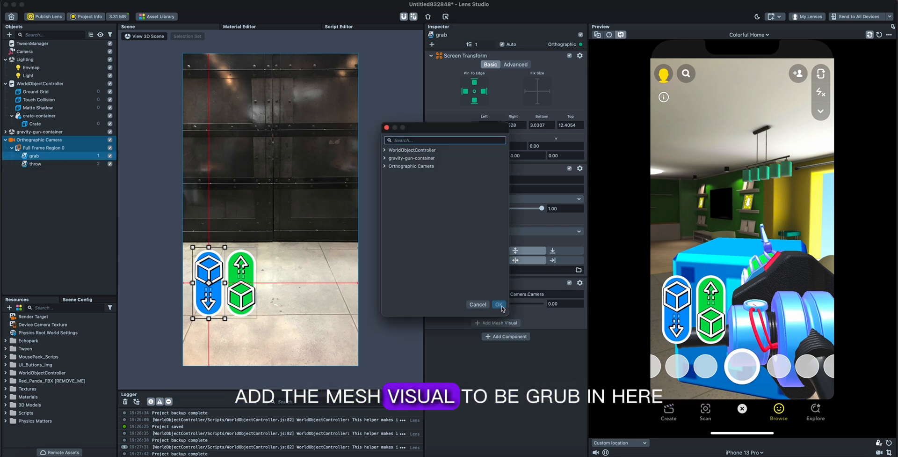
type("gra")
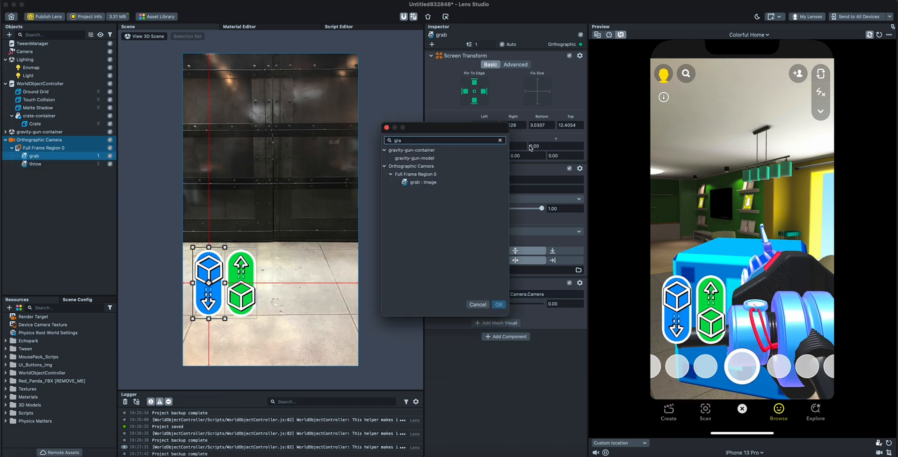
double_click(461, 182)
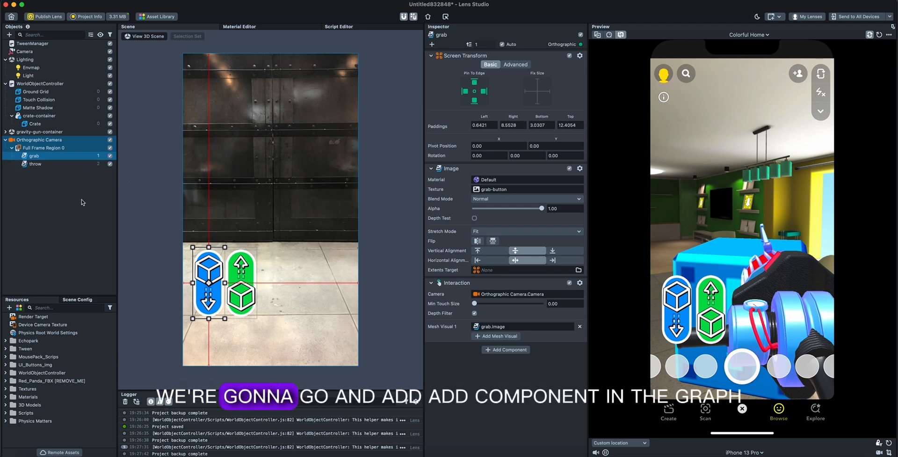
- Add a Script component to the grab object and load the TweenTransform script into it
left_click(513, 350)
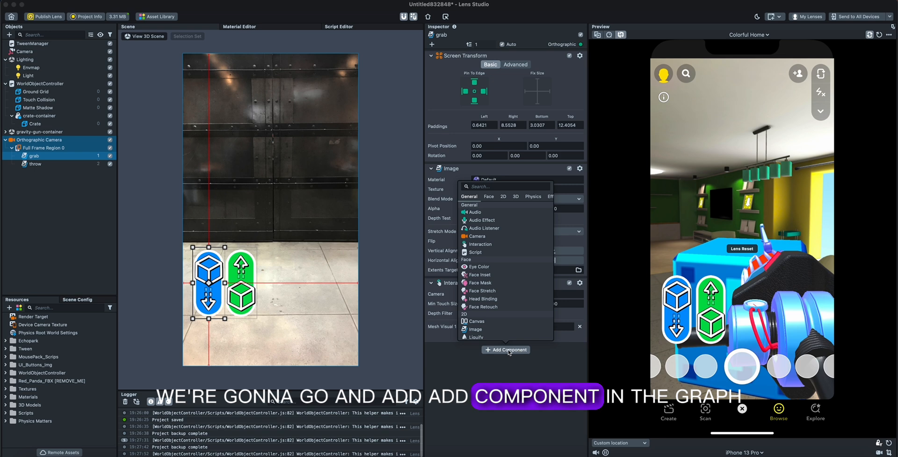
type("script")
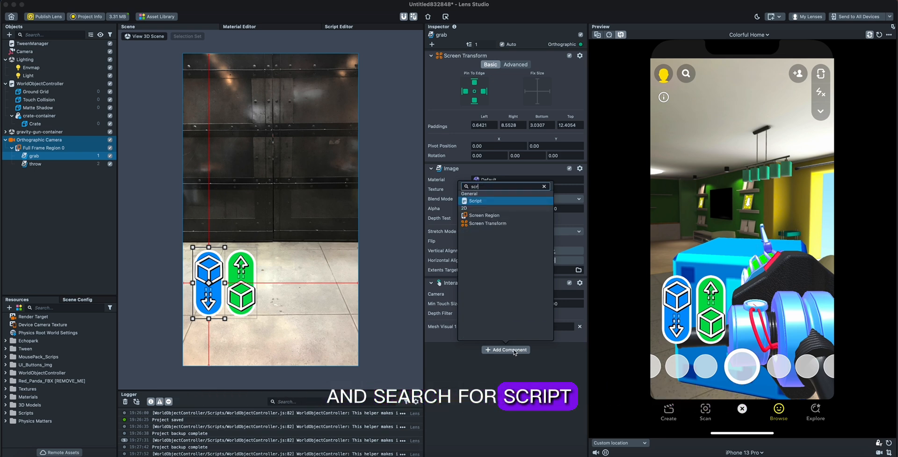
key("Return")
left_click(512, 360)
type("twee")
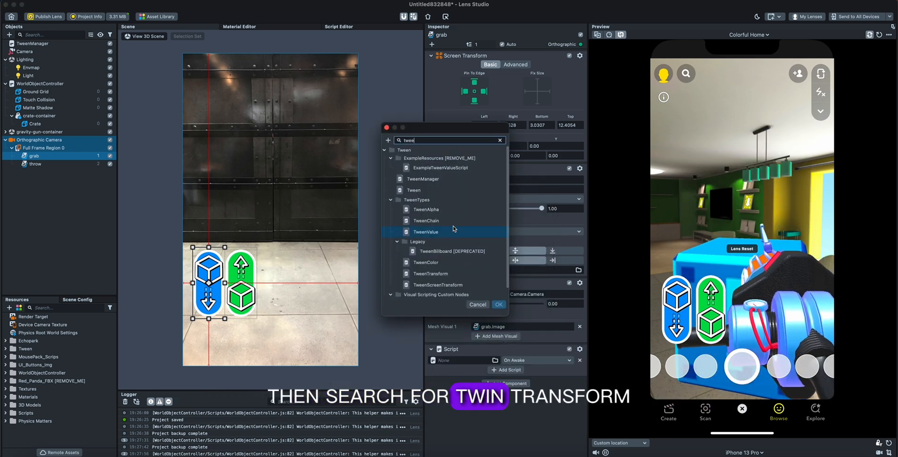
double_click(450, 275)
- Disable Play Automatically for the TweenTransform script and set its tween name to grabTap
scroll(494, 373, "down", 3)
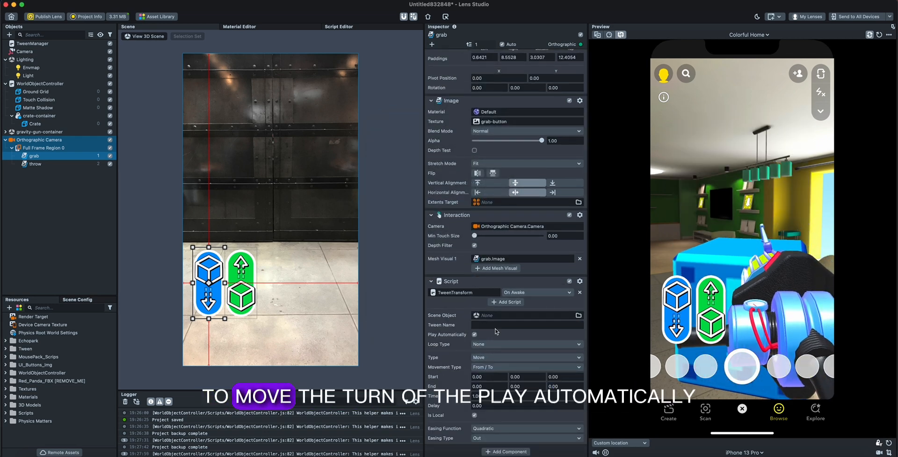
left_click(474, 334)
left_click(482, 324)
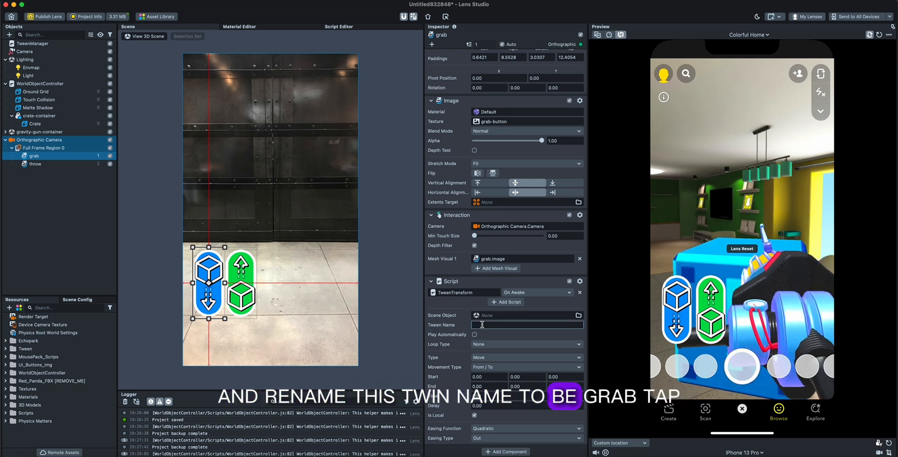
type("grabTap")
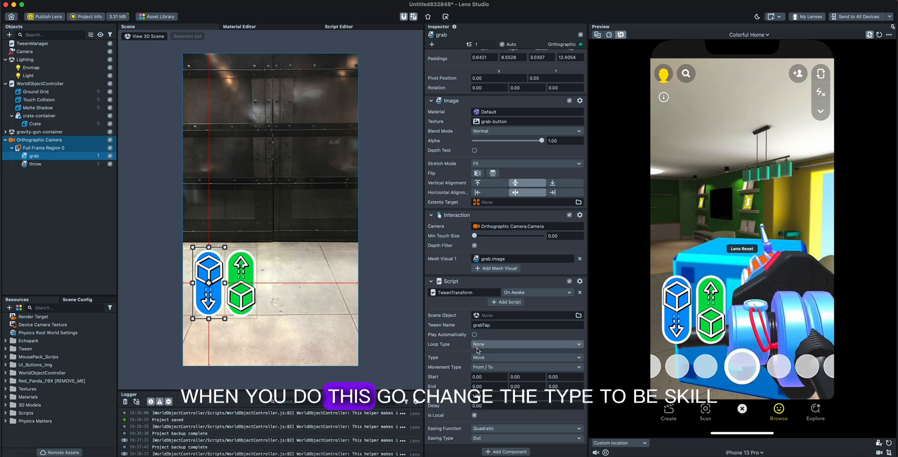
- Make the grabTap tween a Scale type from 1.00 to 0.80 on all three axes with a time of 0.30
left_click(502, 356)
left_click(493, 368)
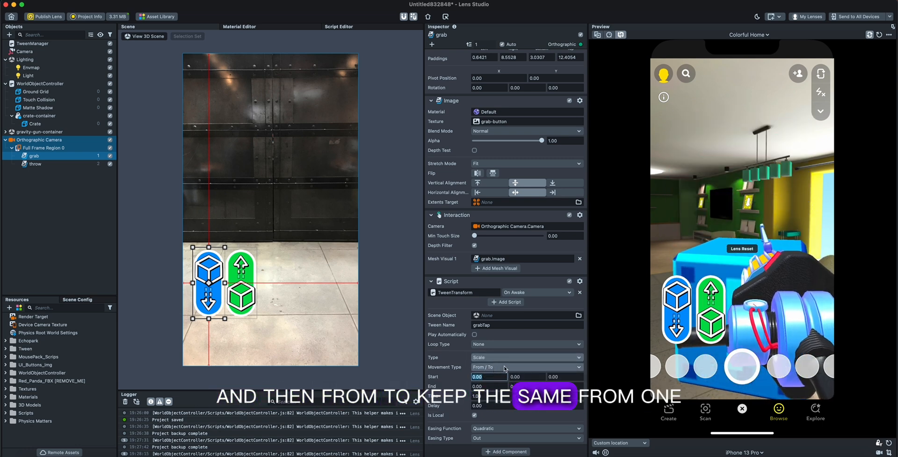
type("11")
key("Tab")
type("1")
key("Tab")
type("1")
double_click(489, 375)
key("F1")
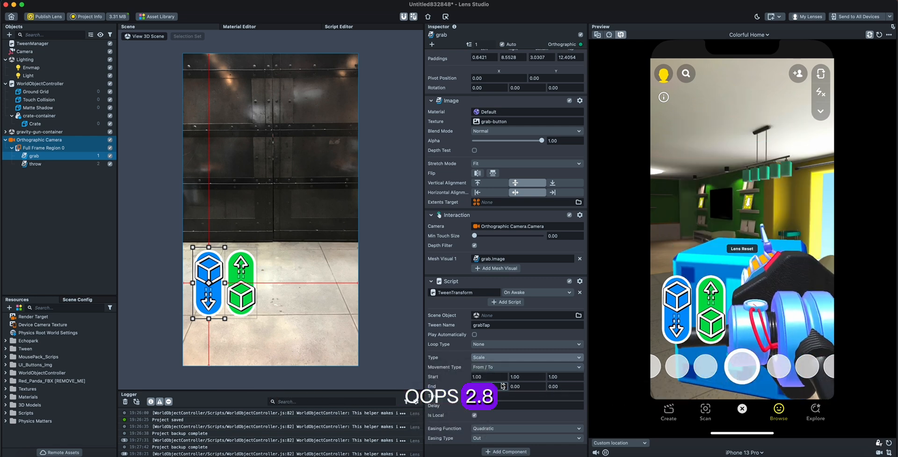
type(".")
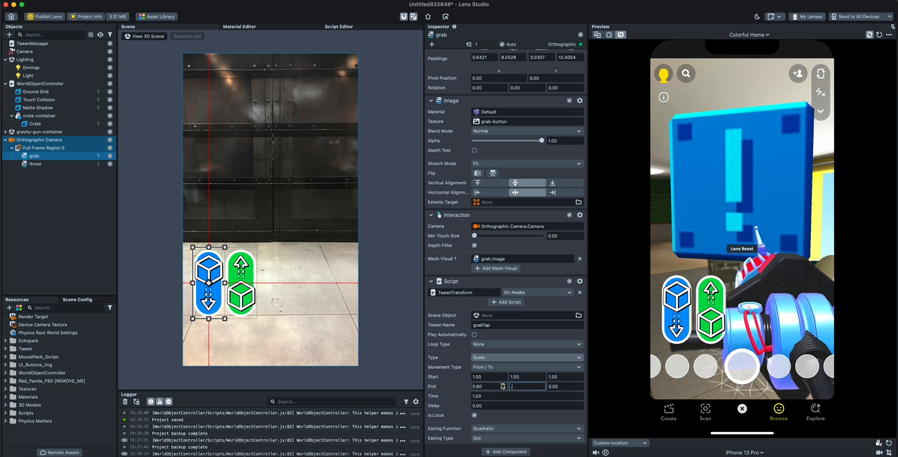
type("8")
key("Tab")
type(".8")
key("Tab")
type(".3")
- Duplicate the grabTap script component on the grab object and set the copy's tween name to grabReset
right_click(494, 280)
left_click(507, 291)
key("super+v")
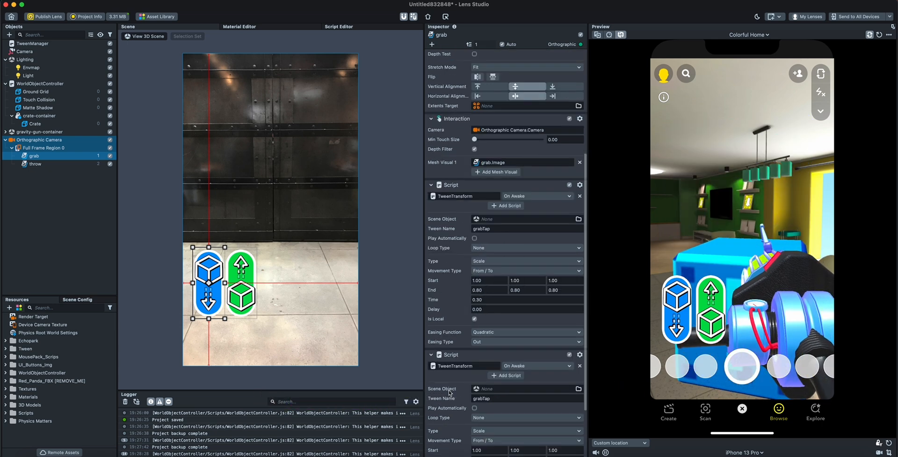
scroll(450, 402, "down", 3)
left_click(500, 323)
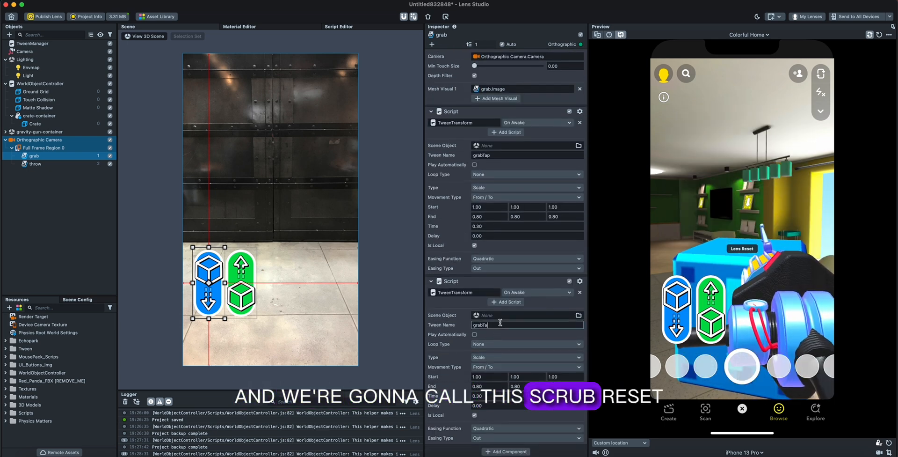
type("Rese")
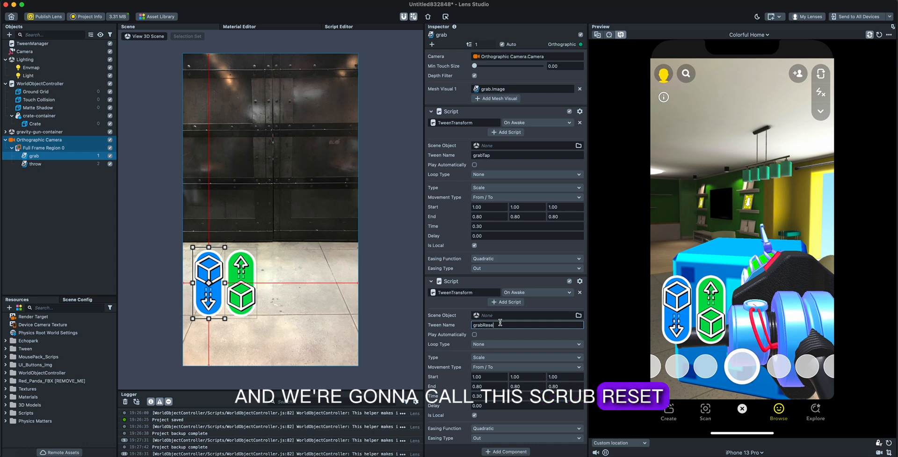
type("t")
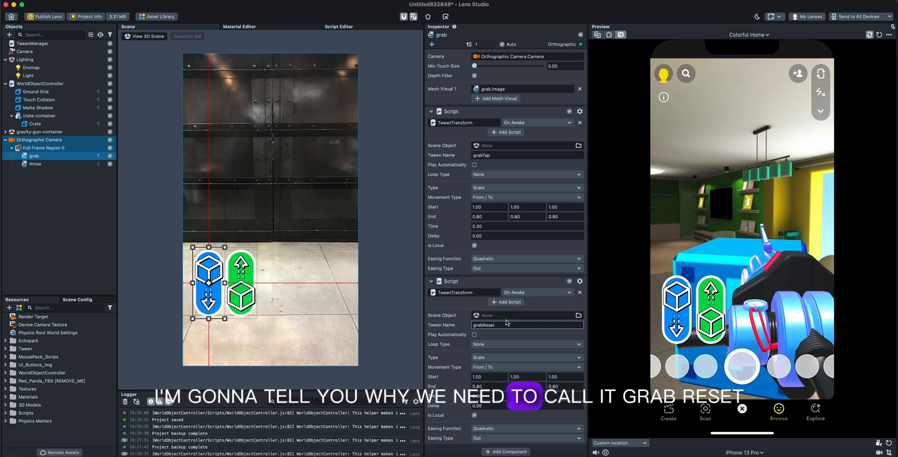
left_click(451, 325)
- Set the grabReset tween's start scale to 0.80 and end scale to 1.00 on all three axes
left_click(489, 376)
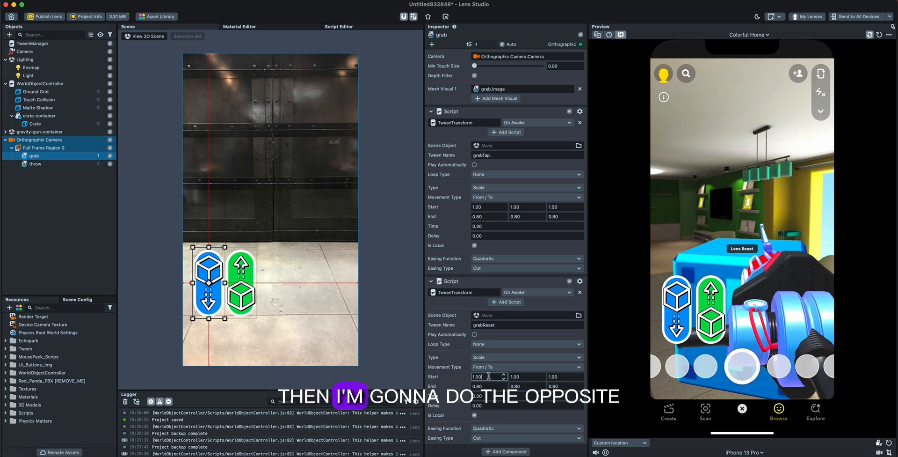
key("BackSpace")
key("BackSpace")
key("BackSpace")
key("BackSpace")
type("0.8")
key("Tab")
type("0.8")
key("Tab")
type("0.8")
key("Tab")
type("1")
key("Tab")
type("1")
key("Tab")
type("1")
key("Tab")
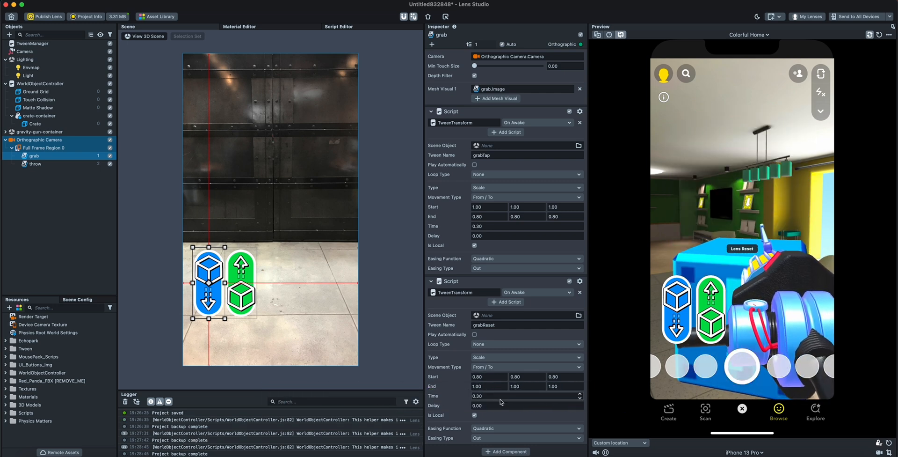
- Collapse both tween script components and inspect GrabScript in the MousePack_Scrips folder
left_click(460, 114)
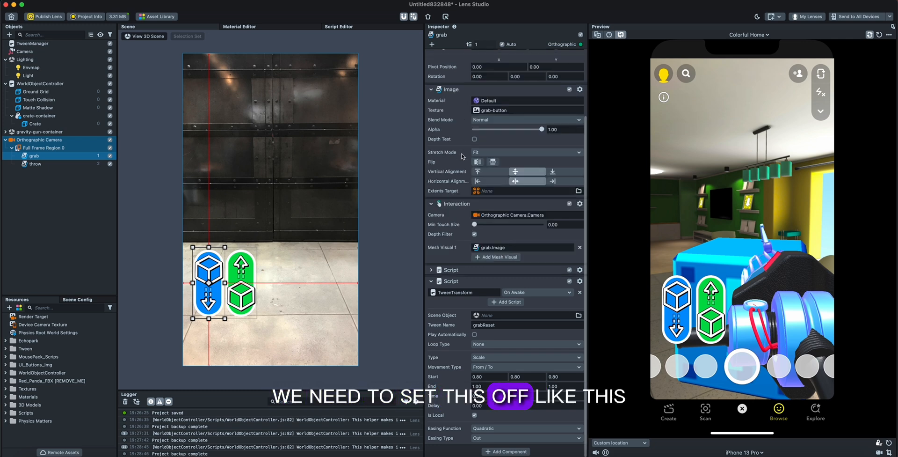
left_click(439, 292)
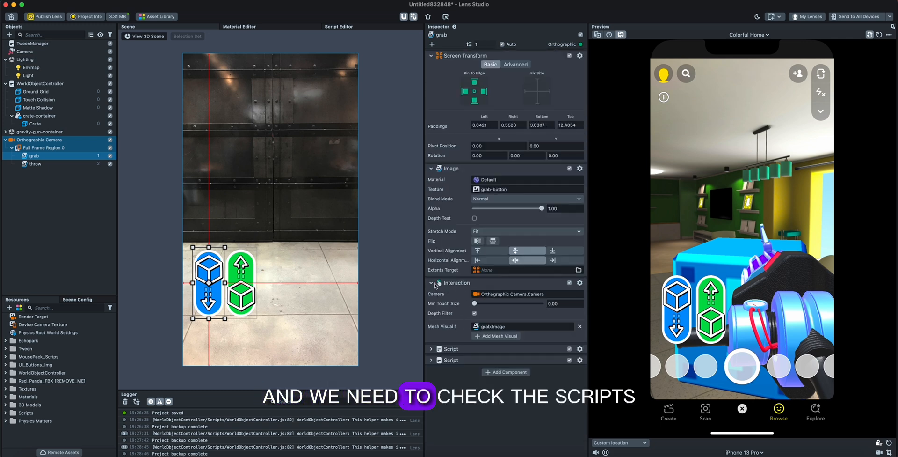
left_click(6, 357)
left_click(56, 365)
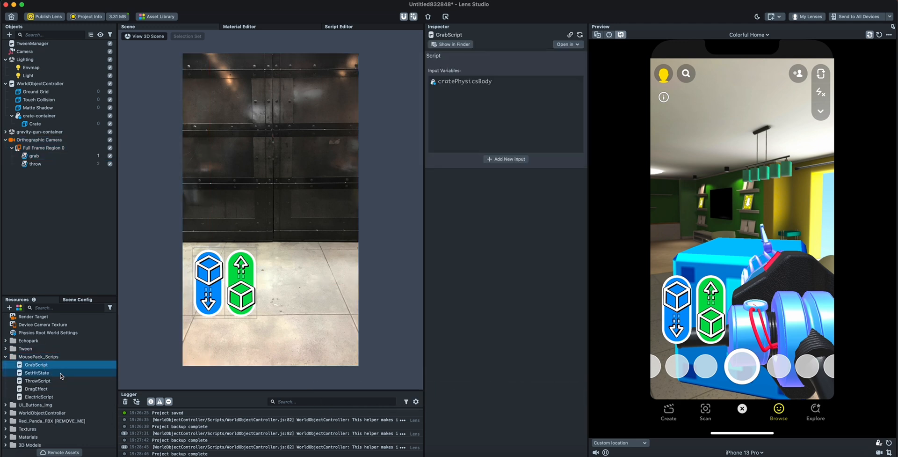
- Add another Script component to grab with GrabScript from MousePack_Scrips, and assign crate-container as its Crate Physics Body
left_click(35, 156)
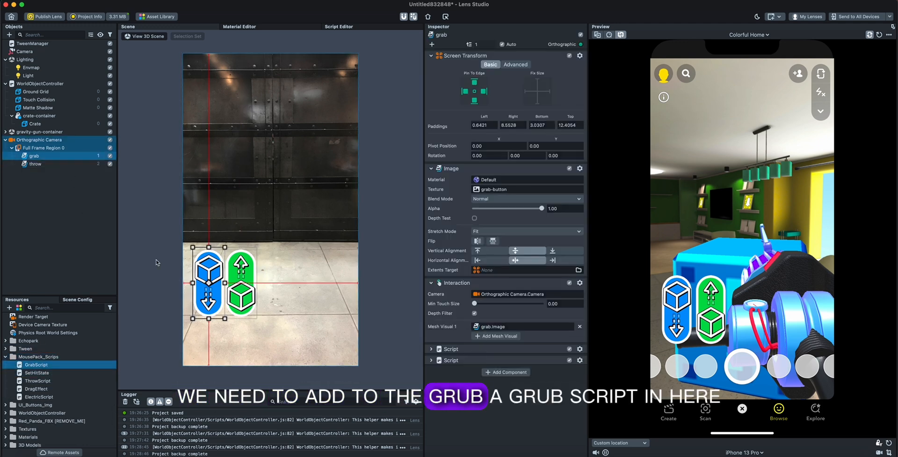
left_click(507, 372)
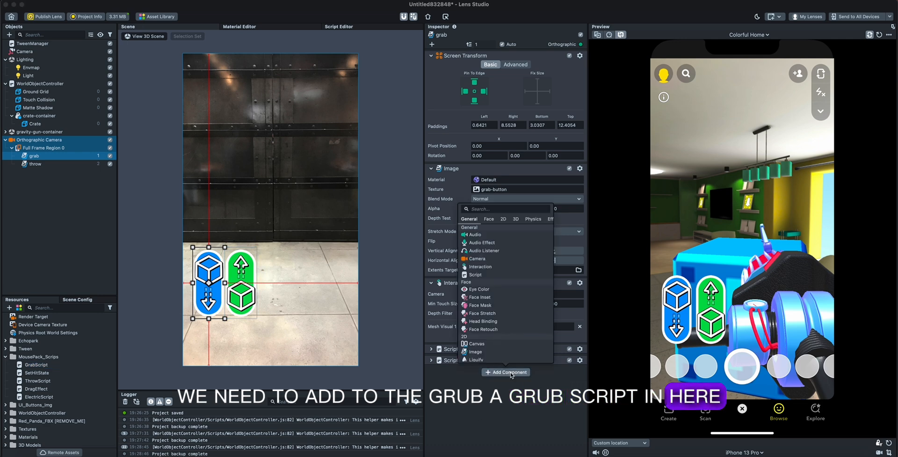
type("scr")
left_click(482, 223)
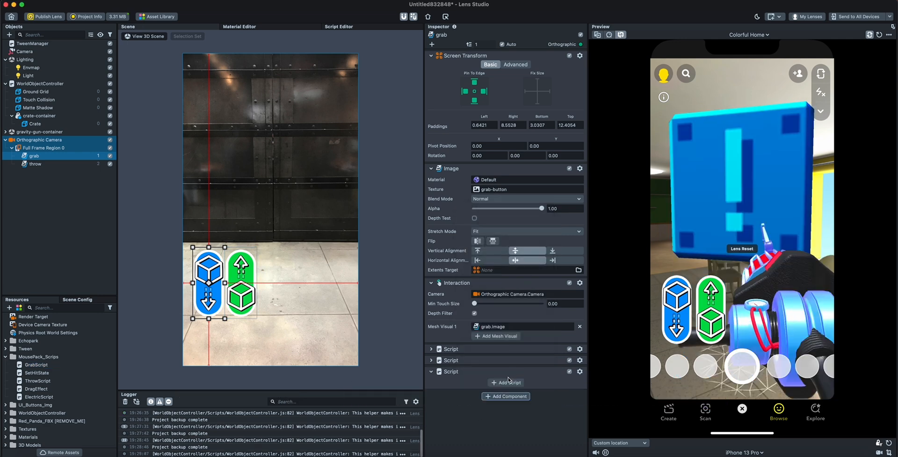
left_click(496, 382)
left_click(384, 158)
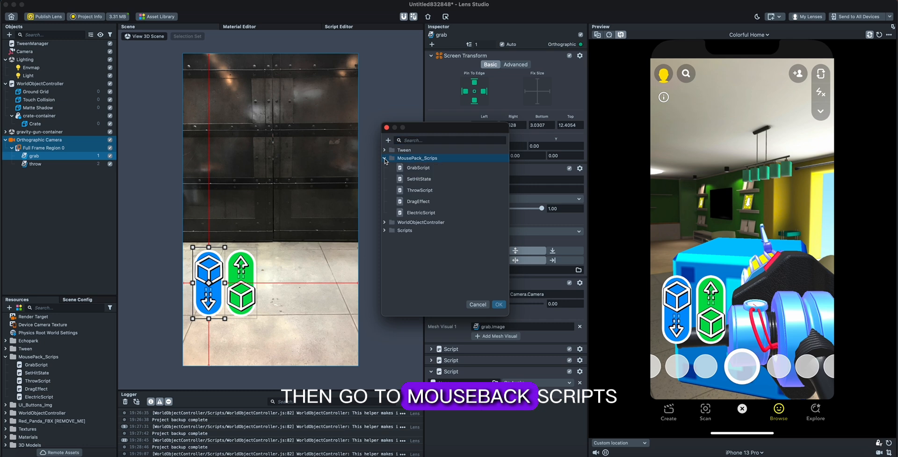
left_click(427, 170)
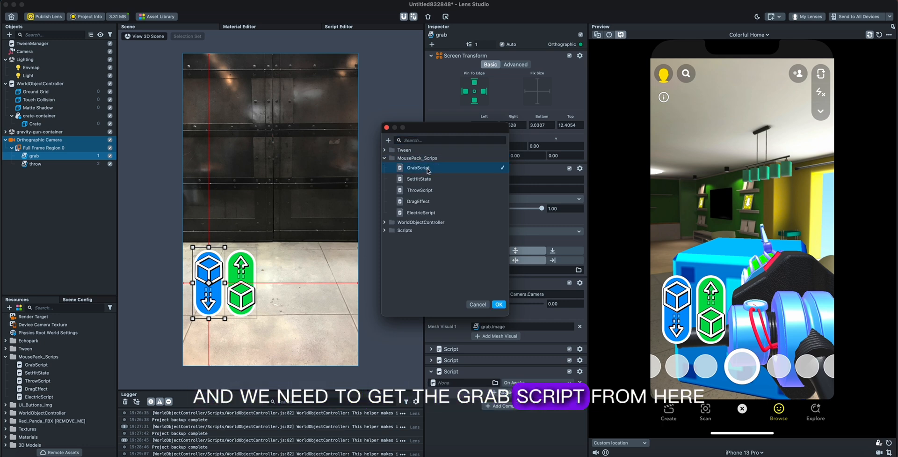
left_click(498, 304)
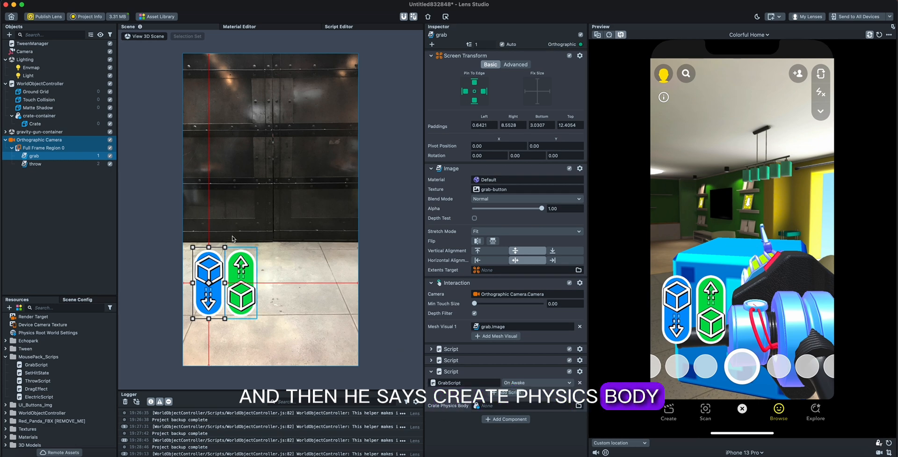
left_click_drag(40, 116, 491, 405)
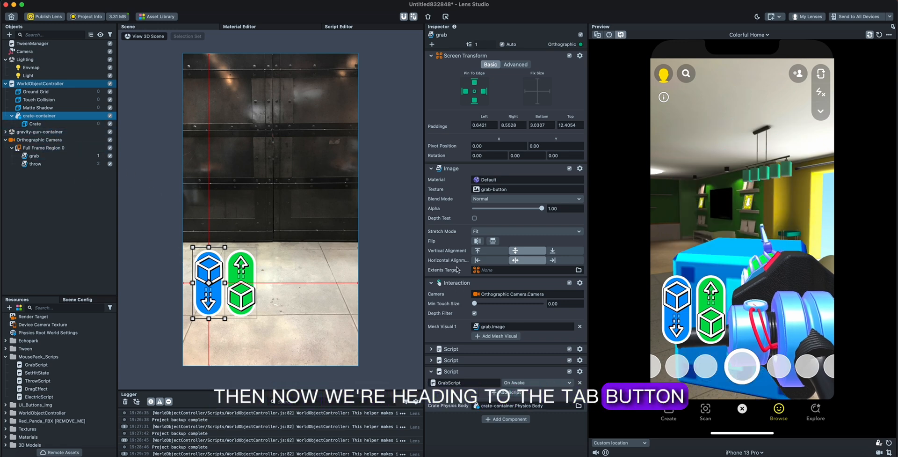
- Copy the grabTap tween script component from the grab object and paste it onto the throw object
left_click(451, 348)
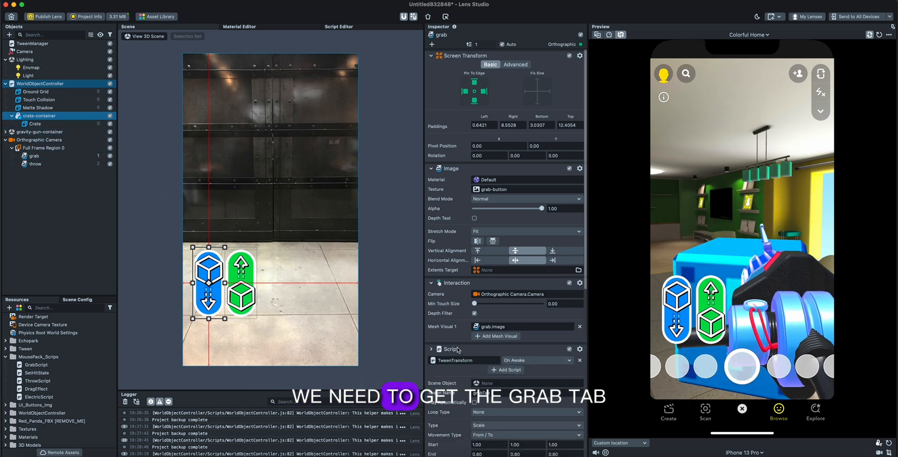
right_click(502, 349)
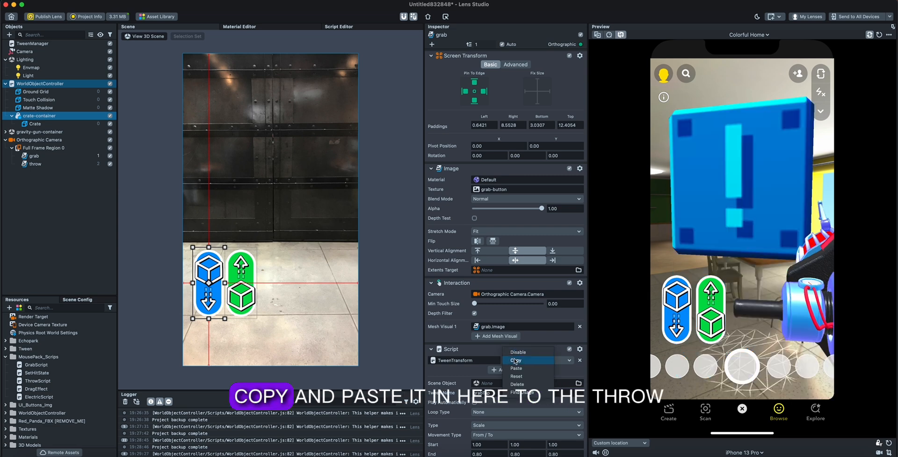
left_click(514, 361)
left_click(42, 164)
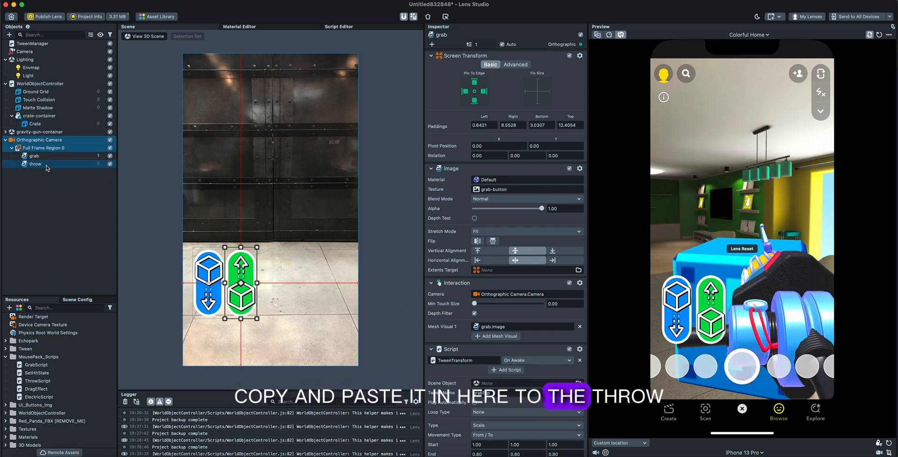
right_click(491, 370)
left_click(501, 375)
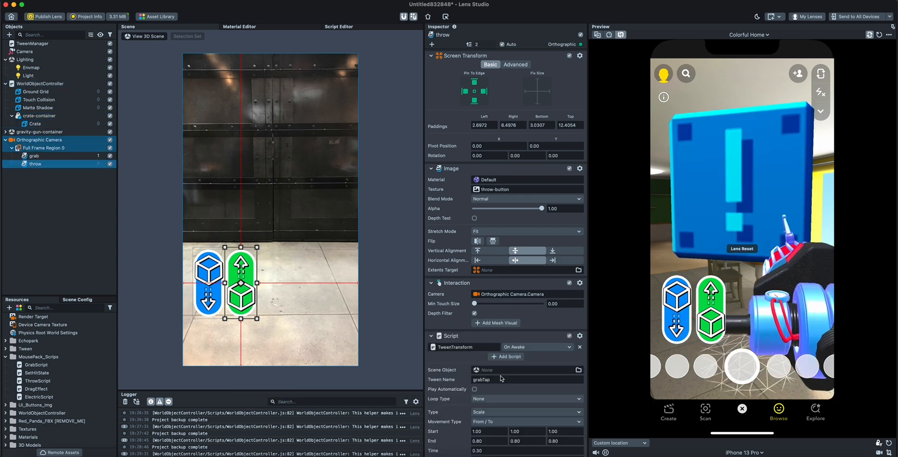
- Rename the tween on the throw object as throwTap
scroll(498, 366, "down", 3)
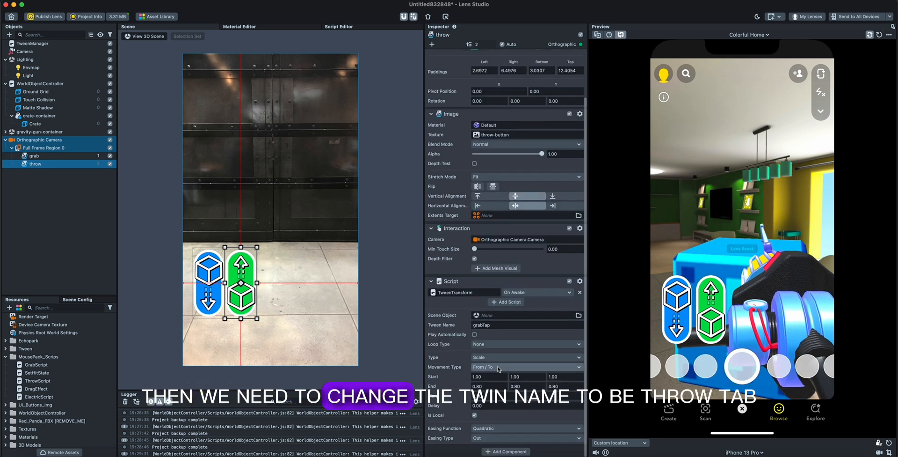
left_click_drag(482, 324, 469, 326)
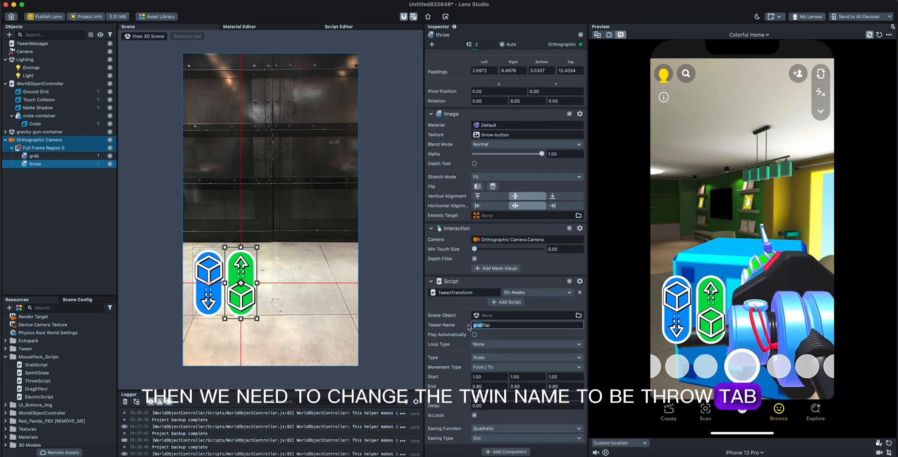
type("throw")
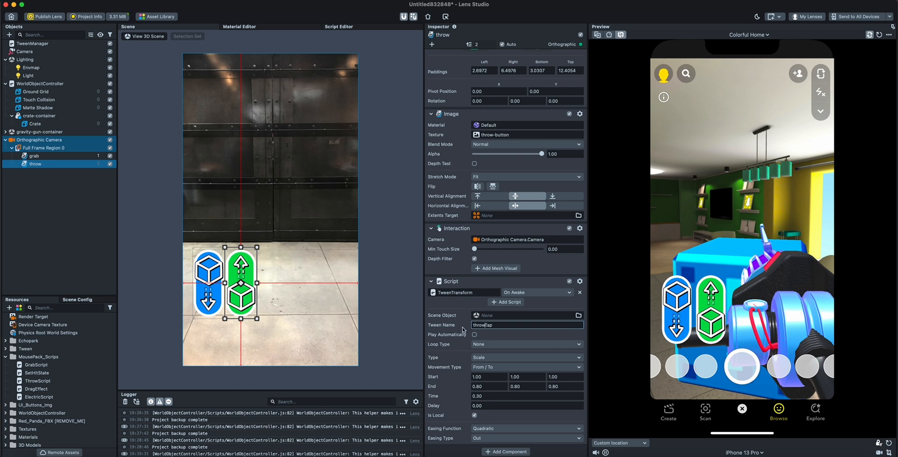
key("Return")
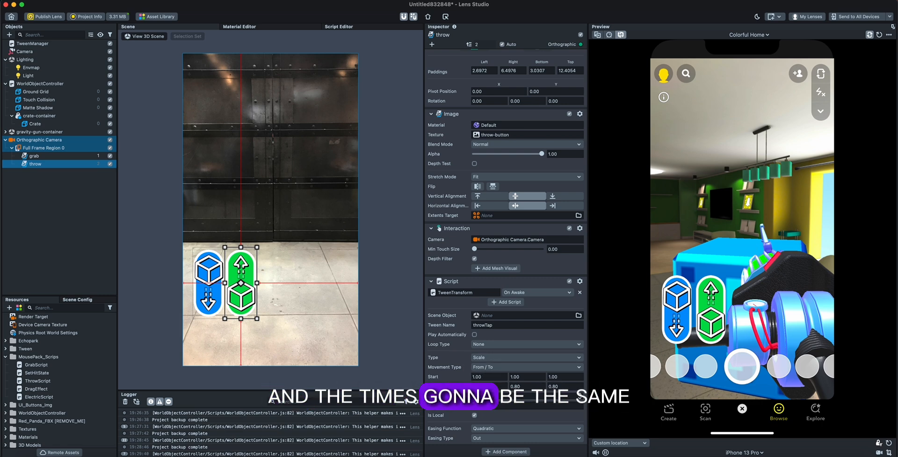
- Add a Script component to throw with ThrowScript from MousePack_Scrips, and assign the grab object as its Grab Button
left_click(509, 451)
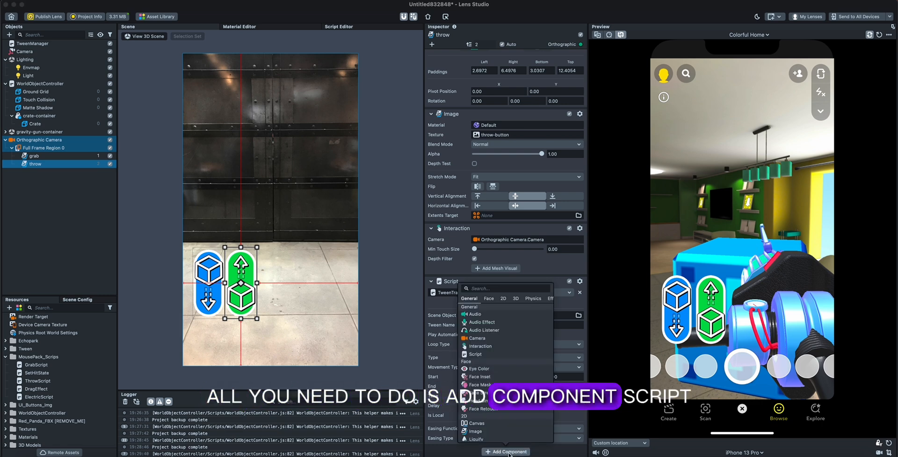
type("sc")
left_click(478, 303)
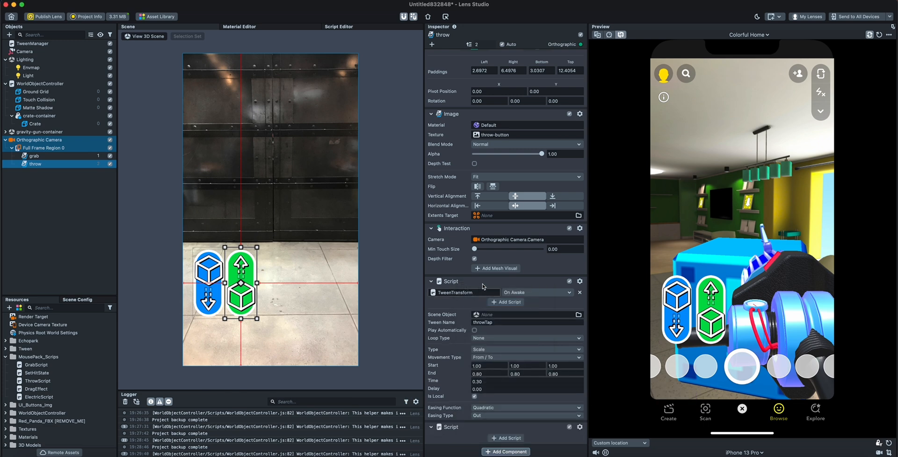
left_click(510, 445)
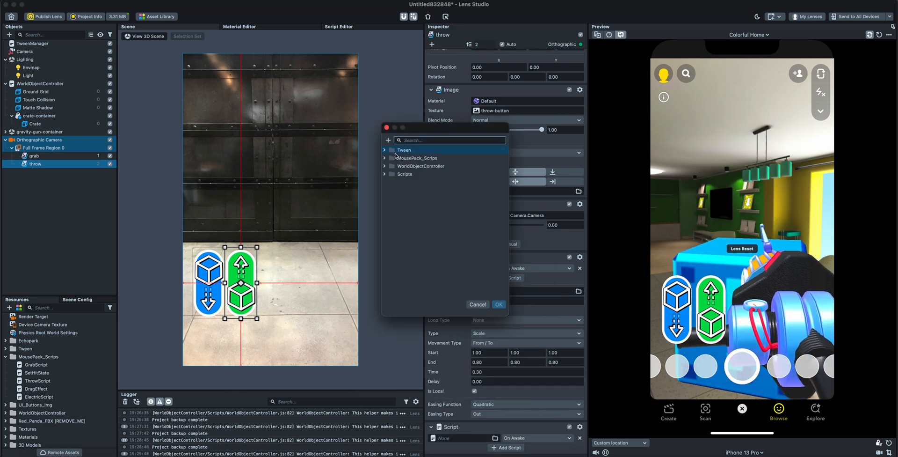
left_click(384, 158)
left_click(412, 182)
left_click(499, 304)
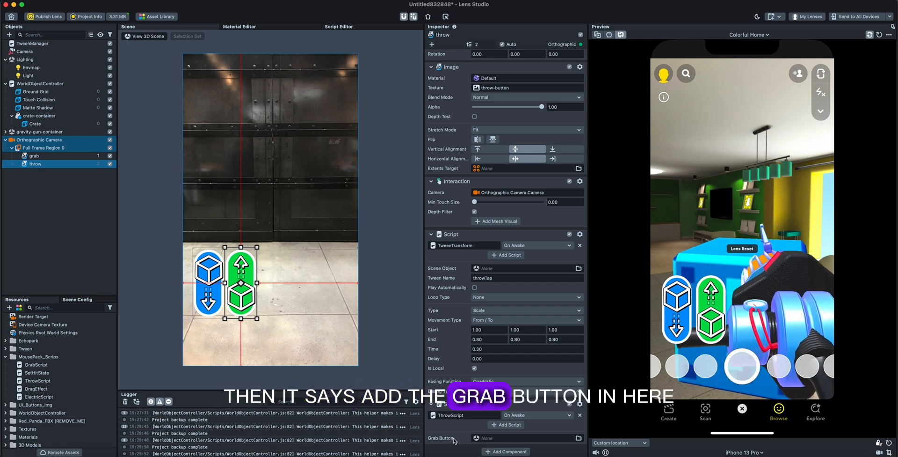
left_click_drag(34, 156, 491, 438)
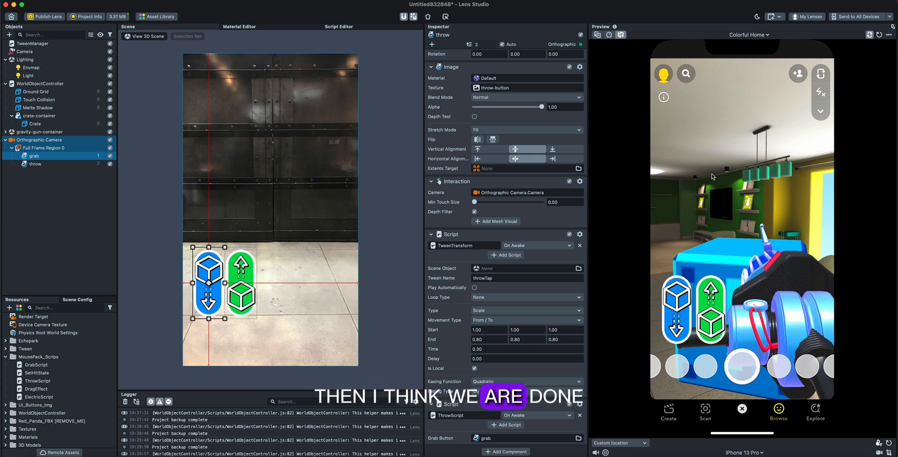
- Test grabbing and throwing the crate with the two buttons in the preview, and reset the lens
left_click(71, 212)
left_click(749, 224)
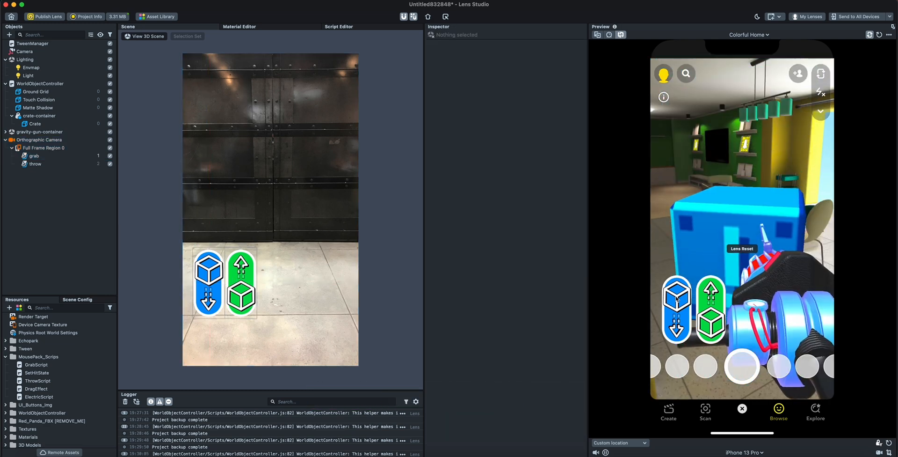
right_click_drag(778, 253, 743, 192)
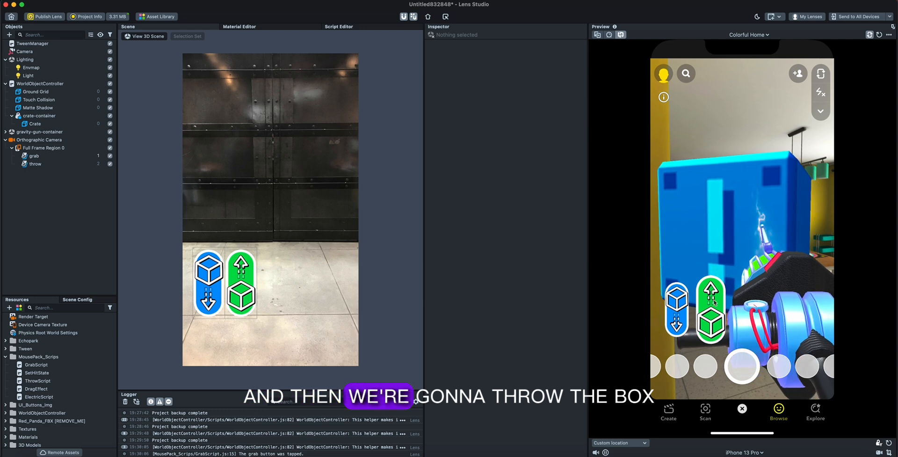
left_click(711, 309)
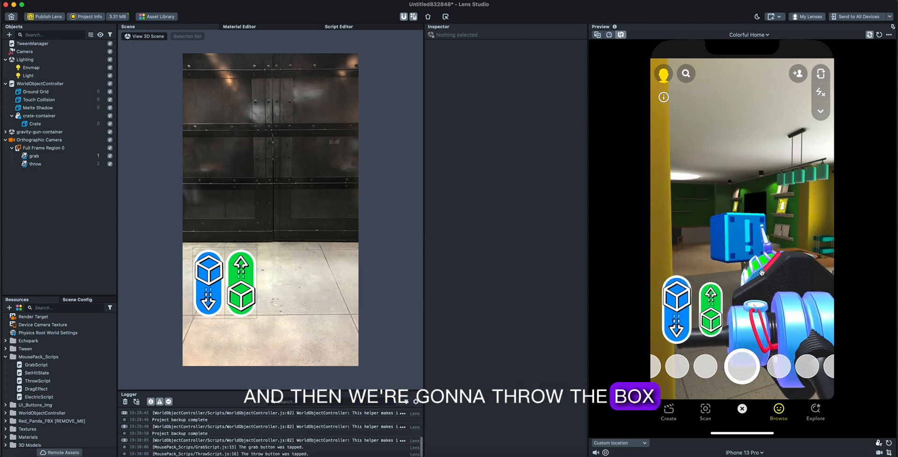
left_click(879, 34)
- Try mismatched tween names on the grab object: grabTap1 for the first tween and grabReset2 for the second
left_click(208, 282)
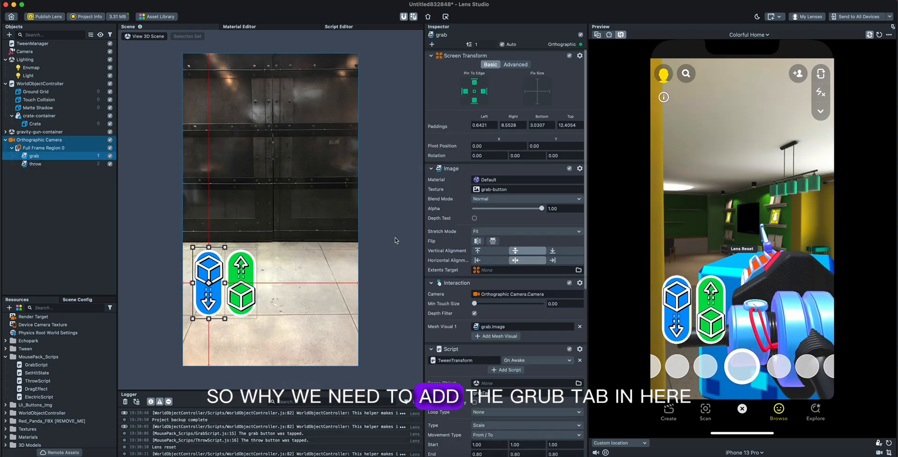
scroll(556, 291, "down", 2)
scroll(505, 211, "down", 2)
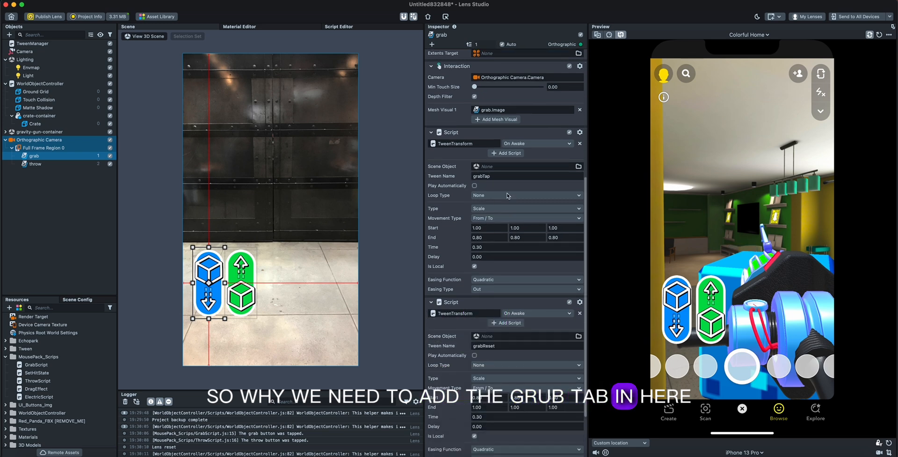
left_click(496, 175)
type("1")
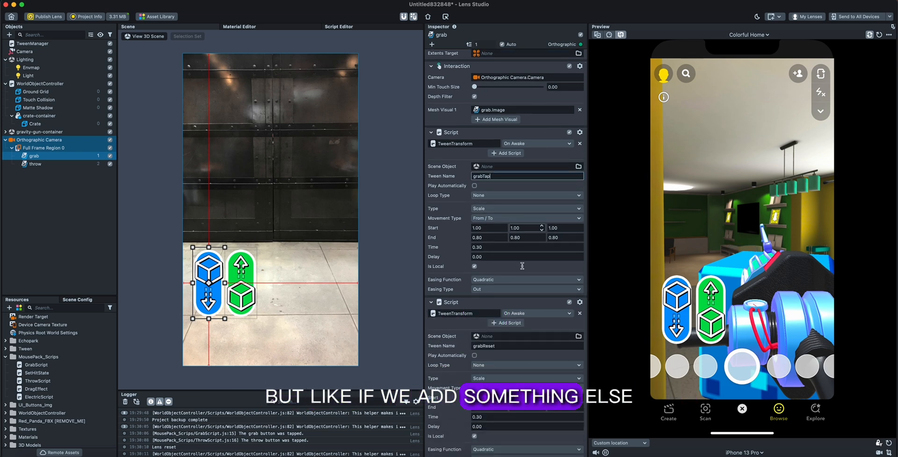
left_click(512, 346)
type("2")
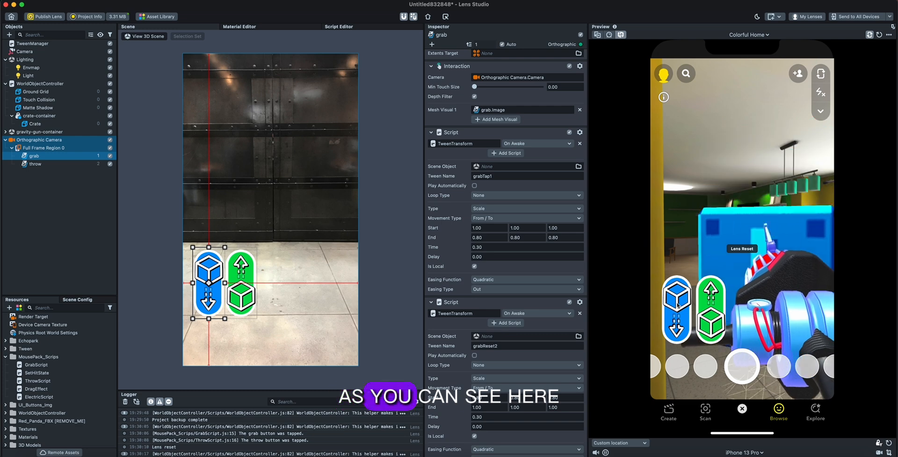
- Restore the grab object's two tween names to grabTap and grabReset
left_click(537, 177)
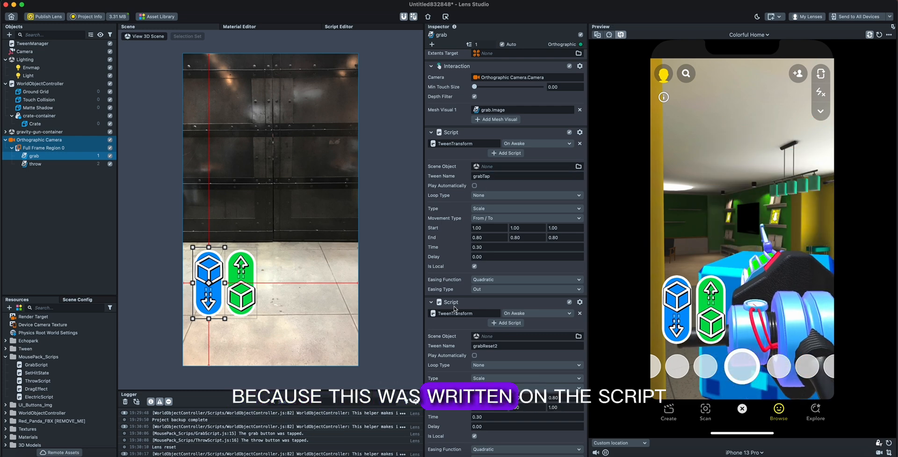
left_click(506, 345)
key("BackSpace")
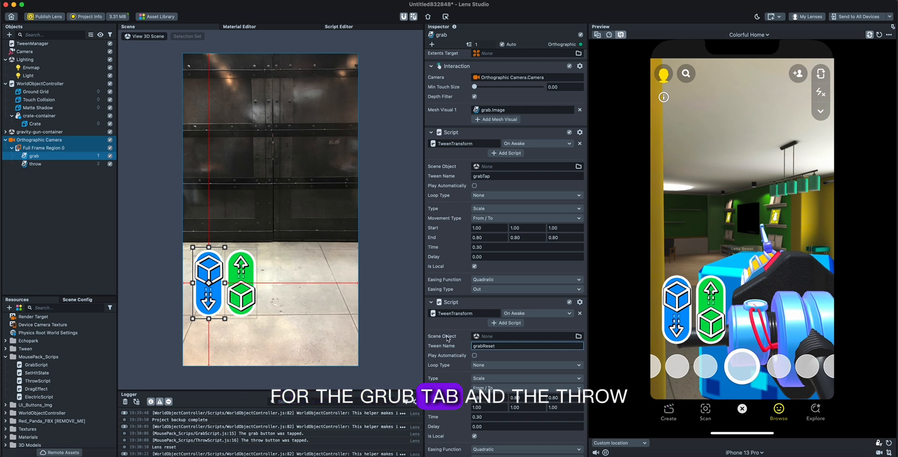
- Open GrabScript and ThrowScript and examine the tween names passed to their startTween calls
double_click(36, 365)
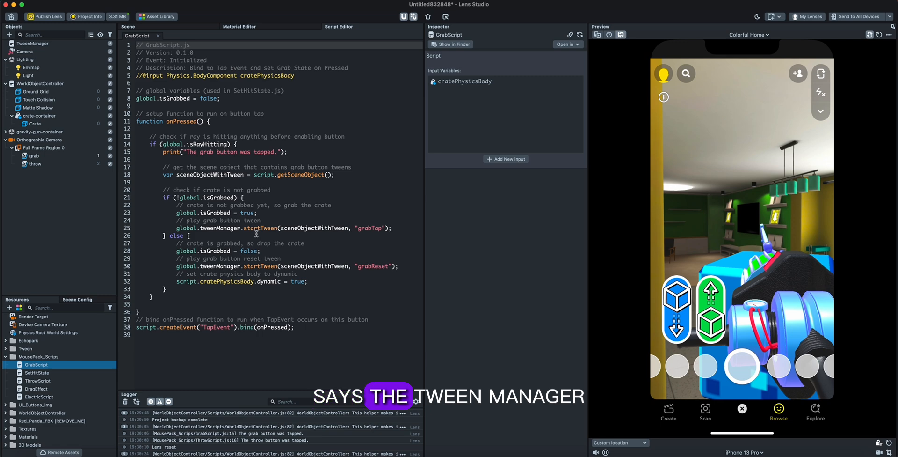
left_click_drag(216, 228, 251, 228)
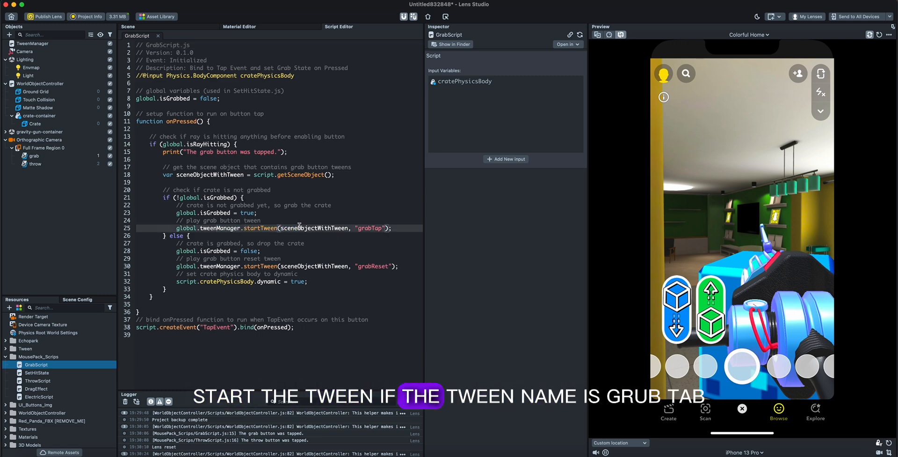
left_click_drag(368, 228, 381, 229)
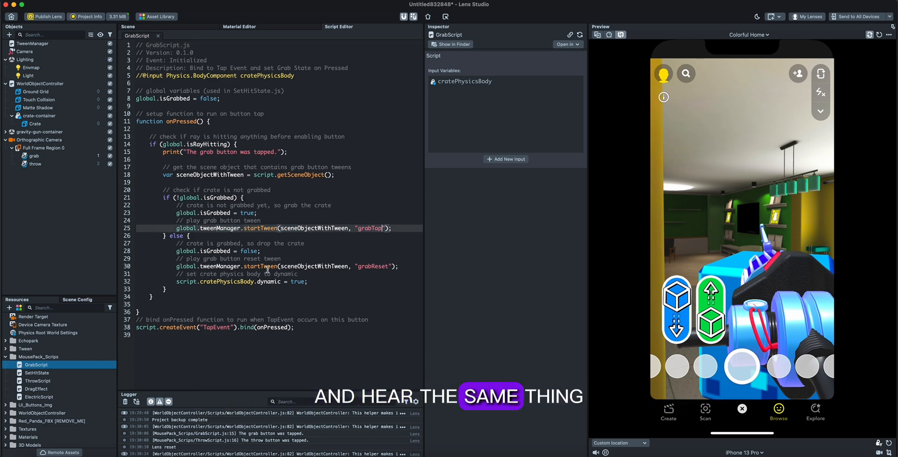
left_click(243, 266)
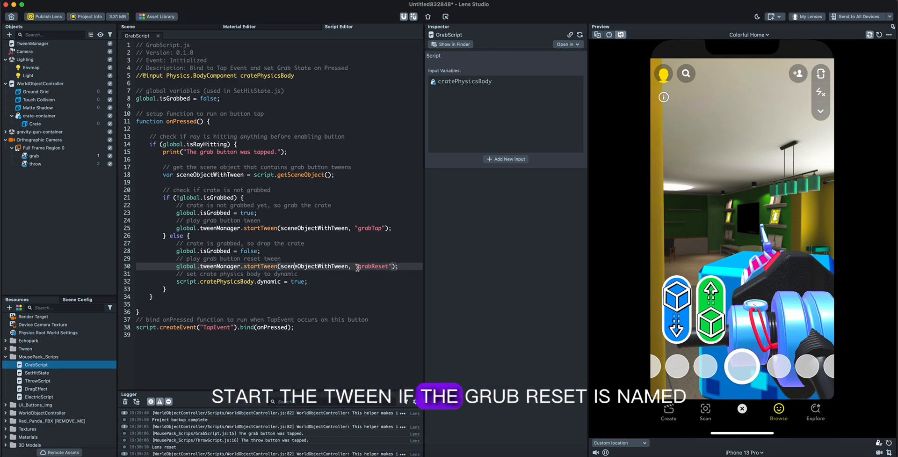
left_click(390, 267)
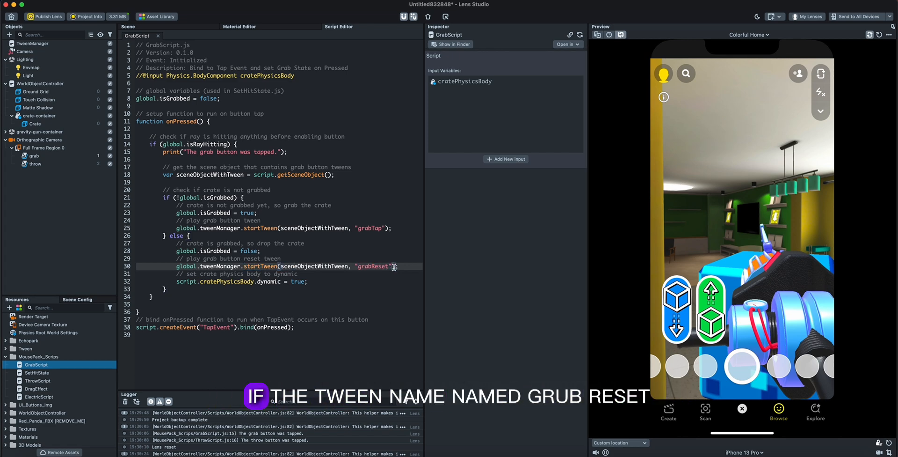
left_click(359, 266)
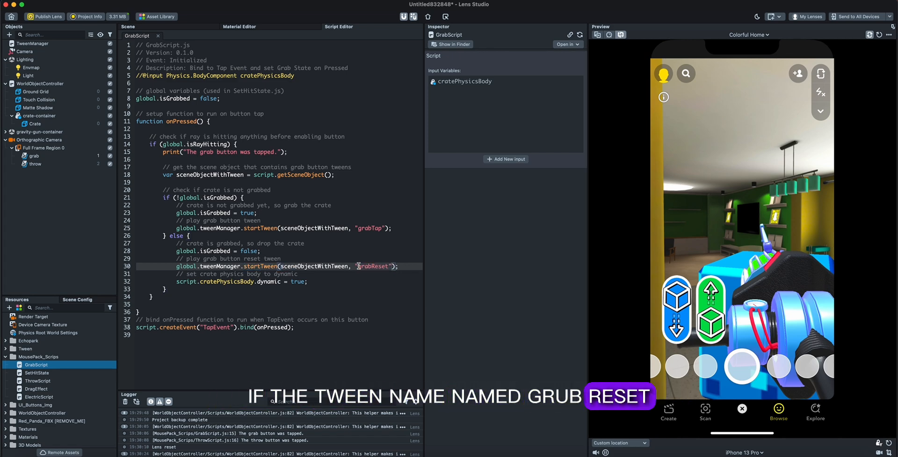
double_click(65, 380)
left_click_drag(343, 190, 340, 208)
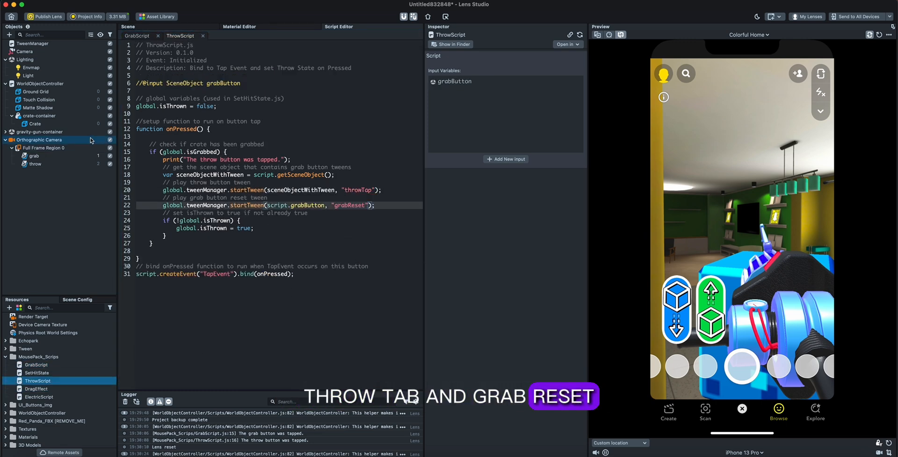
- Change the throwTap name in ThrowScript's startTween call to throwTap1, and set the throw object's tween name to throwTap1
left_click(35, 123)
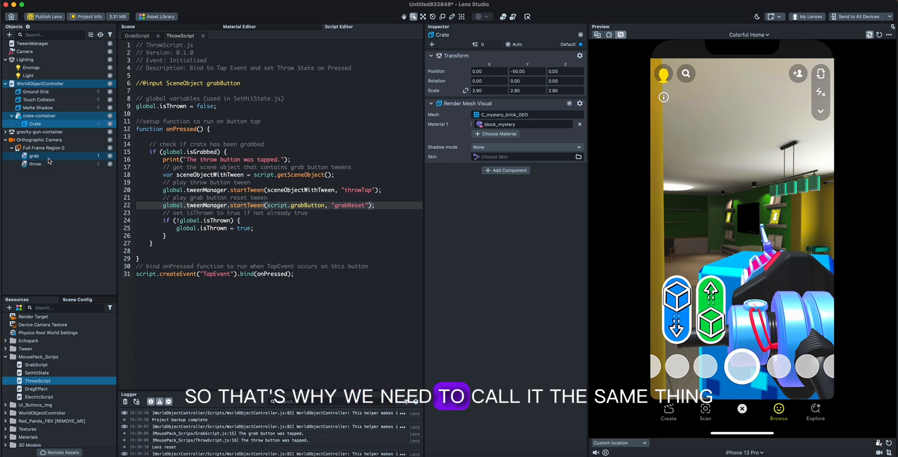
left_click(49, 158)
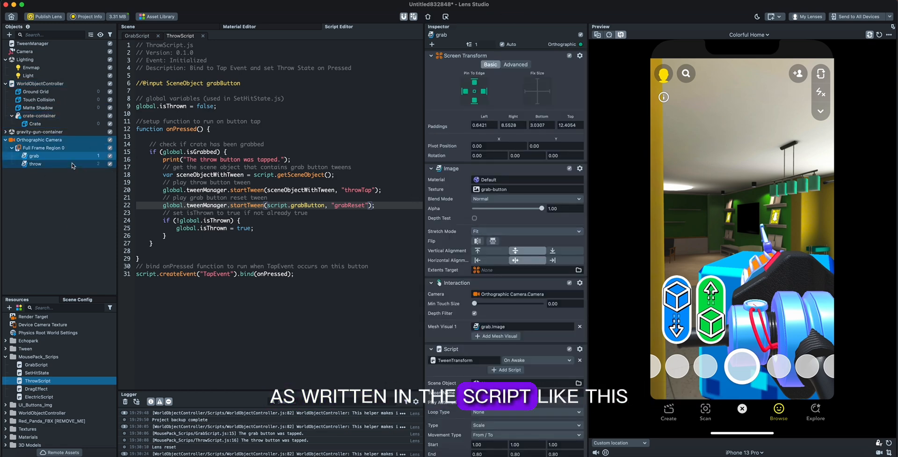
left_click(372, 191)
type("1")
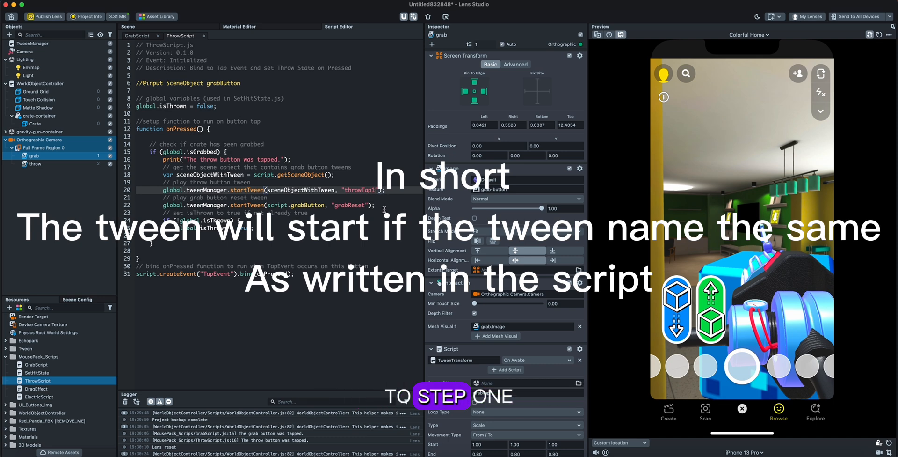
left_click(35, 164)
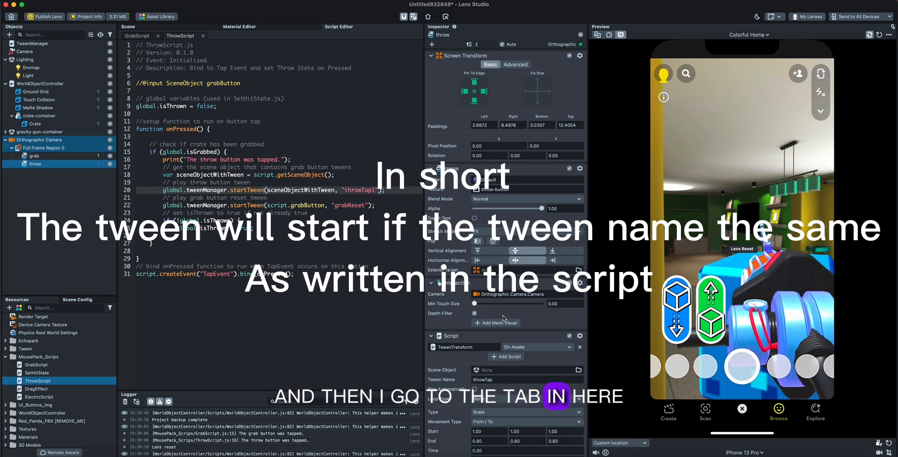
scroll(513, 319, "down", 3)
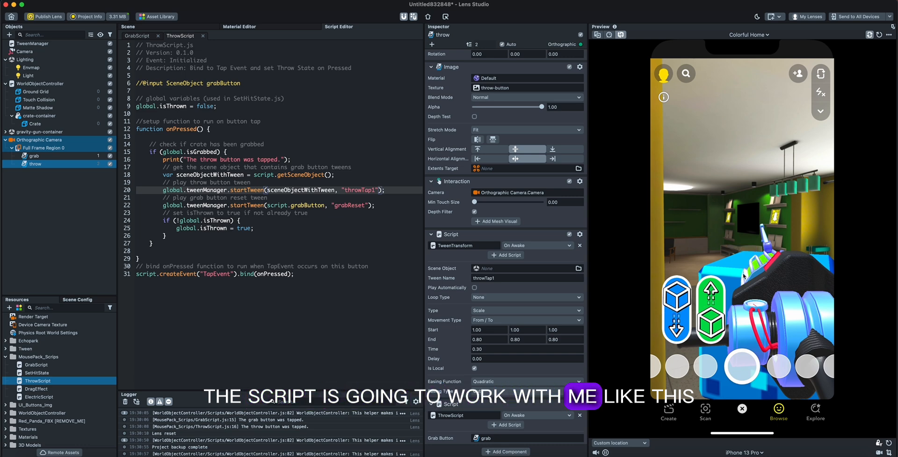
- Test the grab and throw buttons in the preview, set the throw object's tween name to throwTap, and save the project
left_click(722, 299)
left_click(677, 307)
key("BackSpace")
key("ctrl+s")
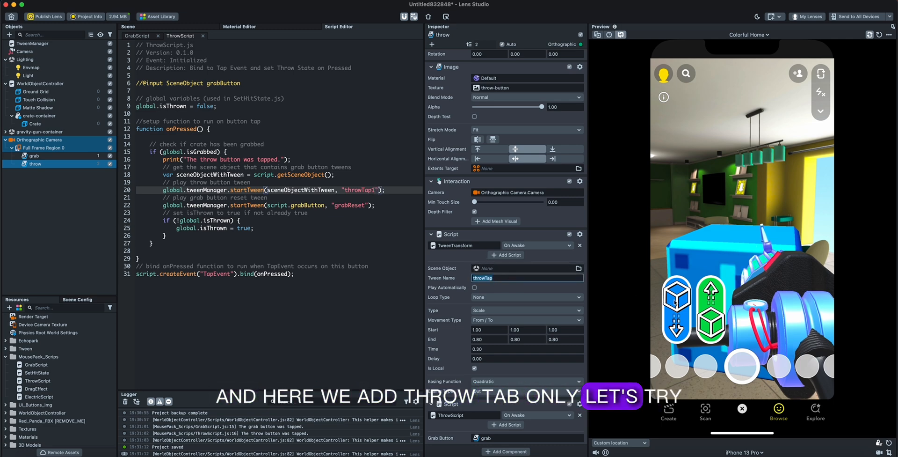
- Test the grab and throw buttons in the preview with the throw object's tween name differing from the one in ThrowScript
left_click(715, 295)
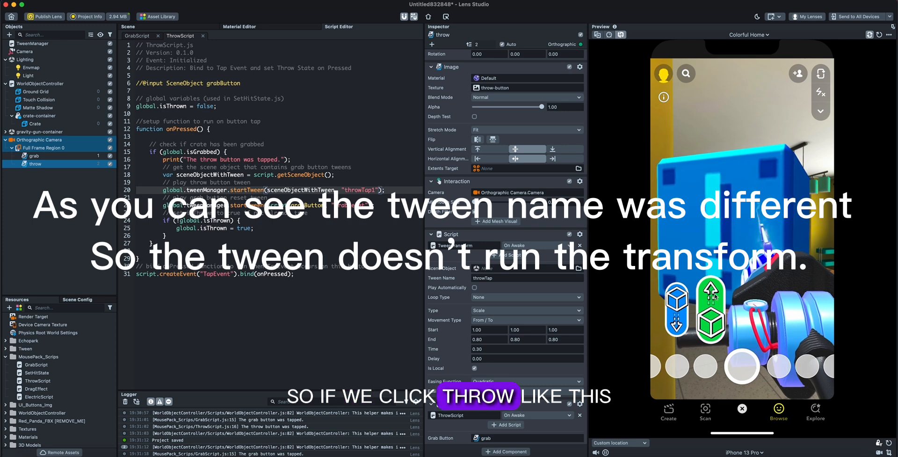
left_click(677, 306)
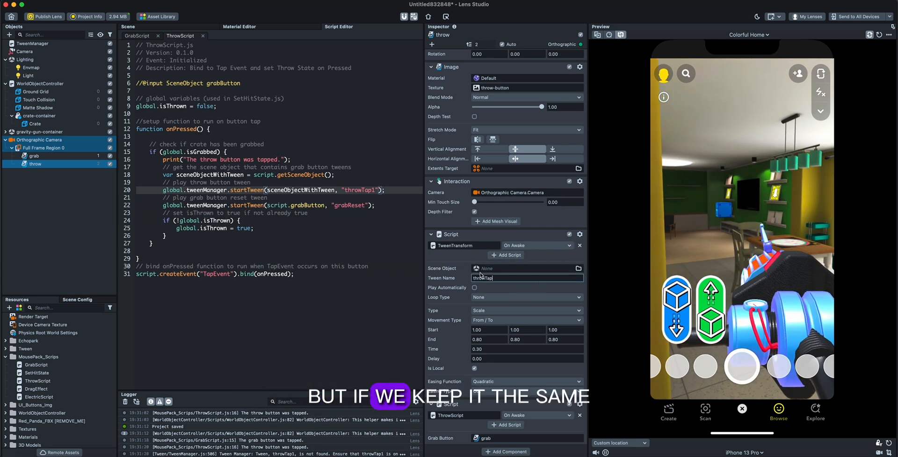
- Set the throw object's tween name to throwTap1 to match ThrowScript, and retest both buttons in the reset preview
left_click(879, 35)
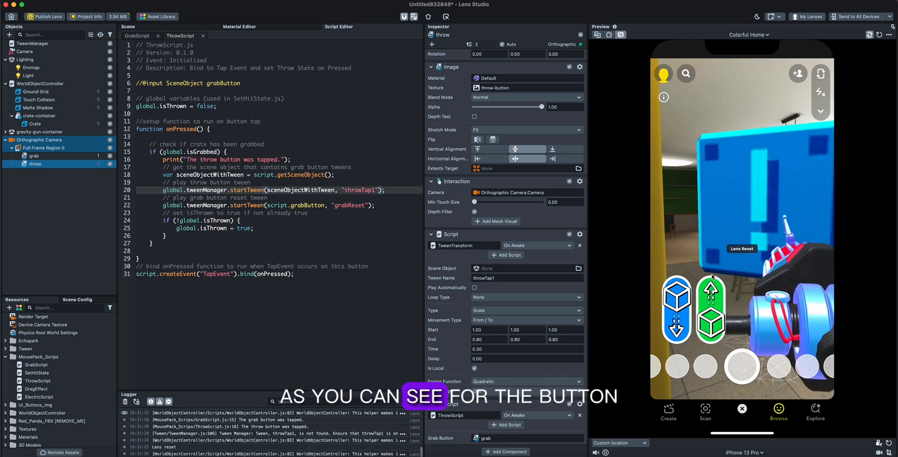
left_click(719, 302)
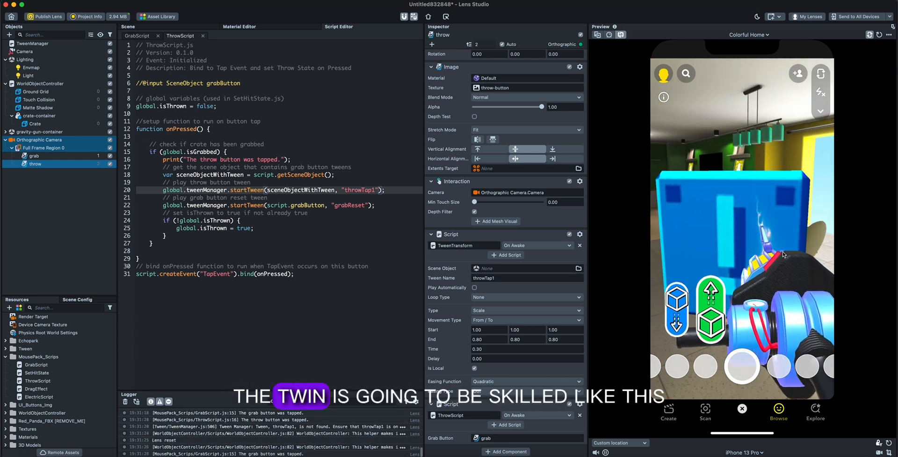
left_click(677, 307)
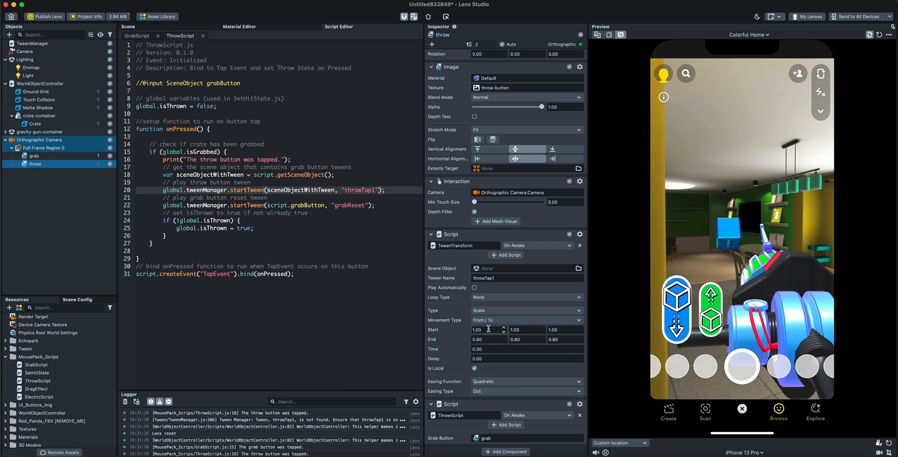
- Deselect the throw object, return to the scene view, and test grabbing, moving and throwing the crate in a freshly reset preview
left_click(60, 204)
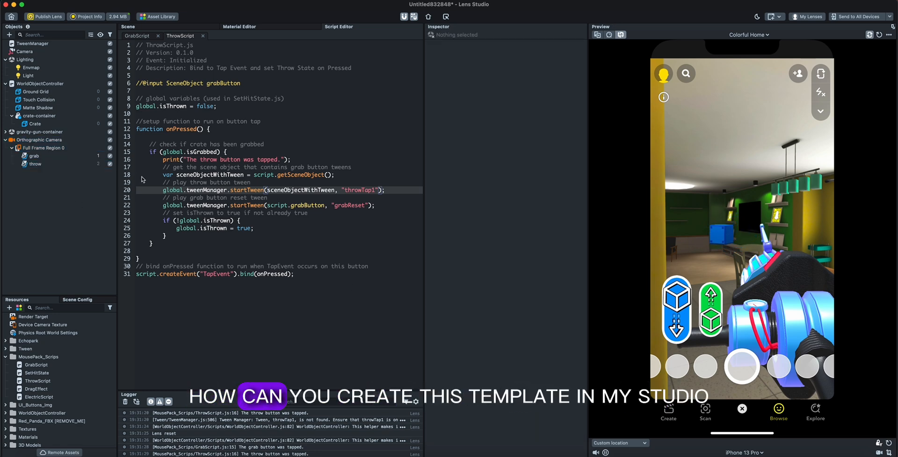
left_click(145, 27)
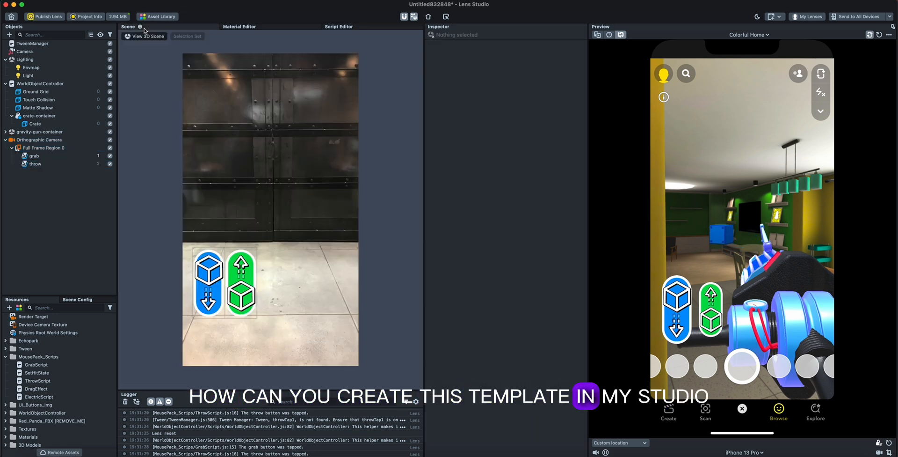
left_click(879, 35)
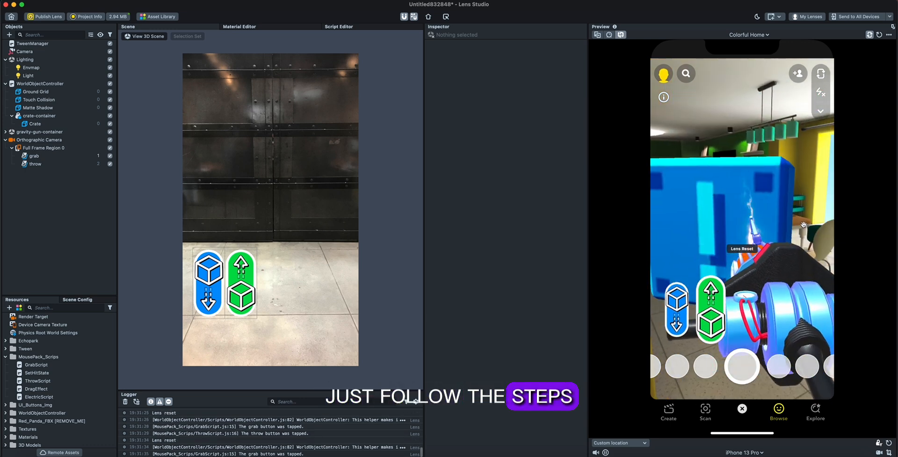
left_click_drag(783, 173, 769, 177)
left_click(711, 309)
left_click_drag(760, 237, 797, 204)
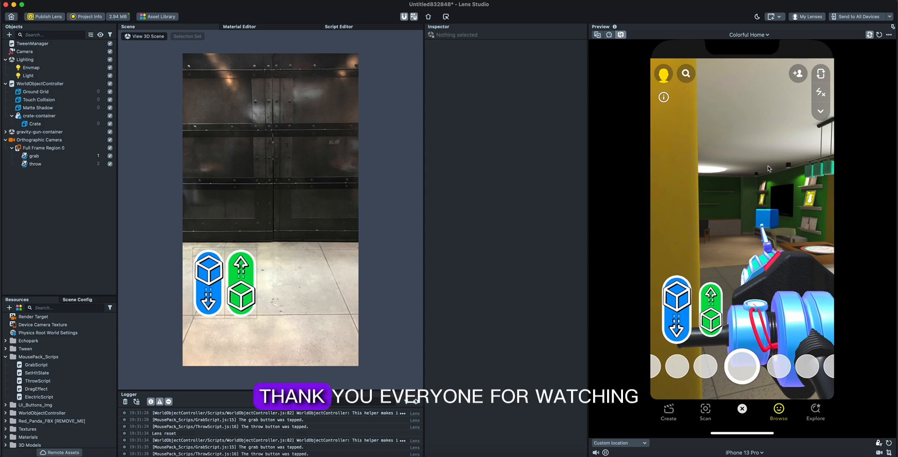